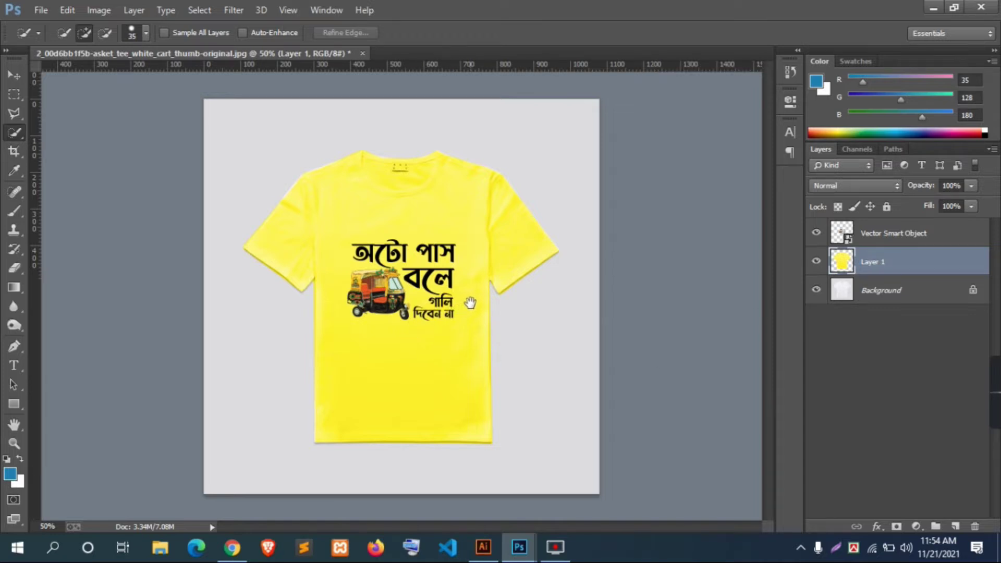
Step: Switch to Illustrator with the Taxi.jpg artwork and maximize its window
{"action": "mouse_move", "coordinate": [987, 396]}
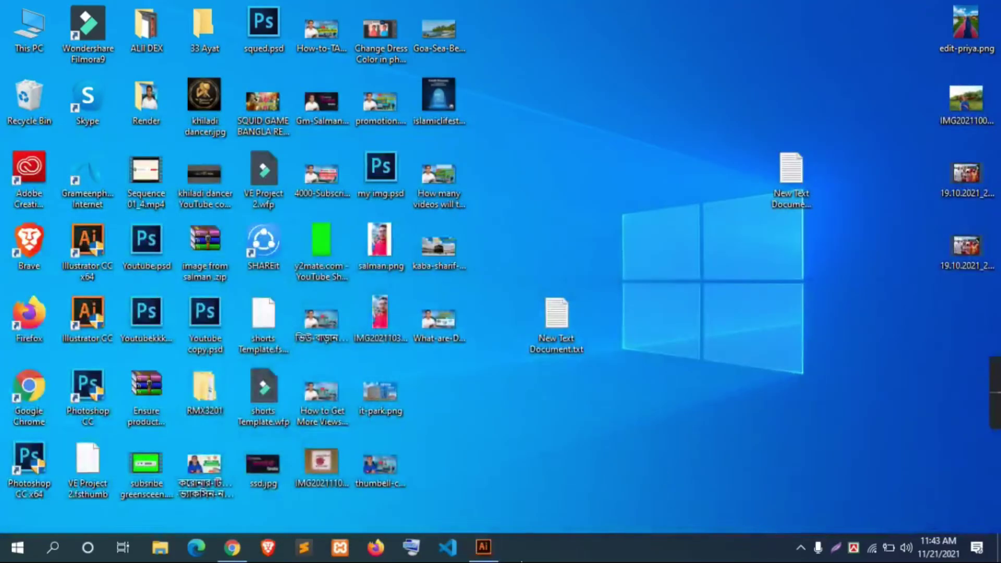
{"action": "left_click", "coordinate": [493, 552]}
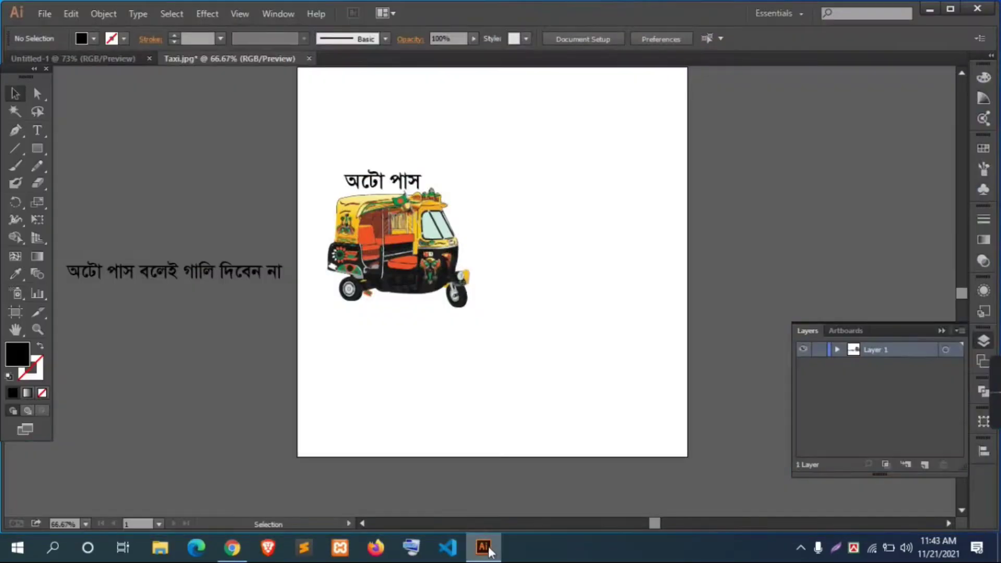
{"action": "mouse_move", "coordinate": [659, 531]}
{"action": "left_mouse_down"}
{"action": "mouse_move", "coordinate": [660, 494]}
{"action": "mouse_move", "coordinate": [660, 534]}
{"action": "left_mouse_up"}
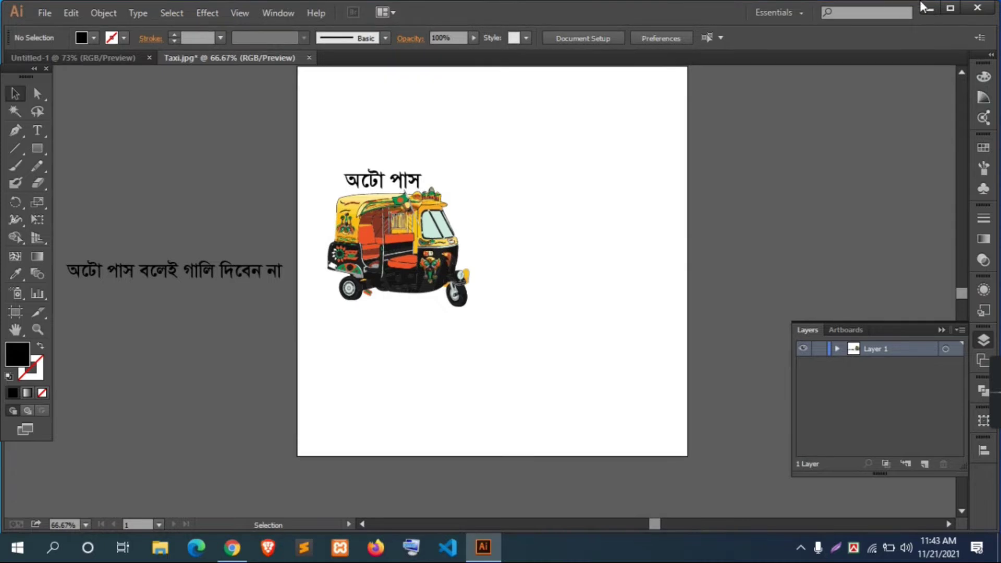
{"action": "left_click", "coordinate": [954, 9]}
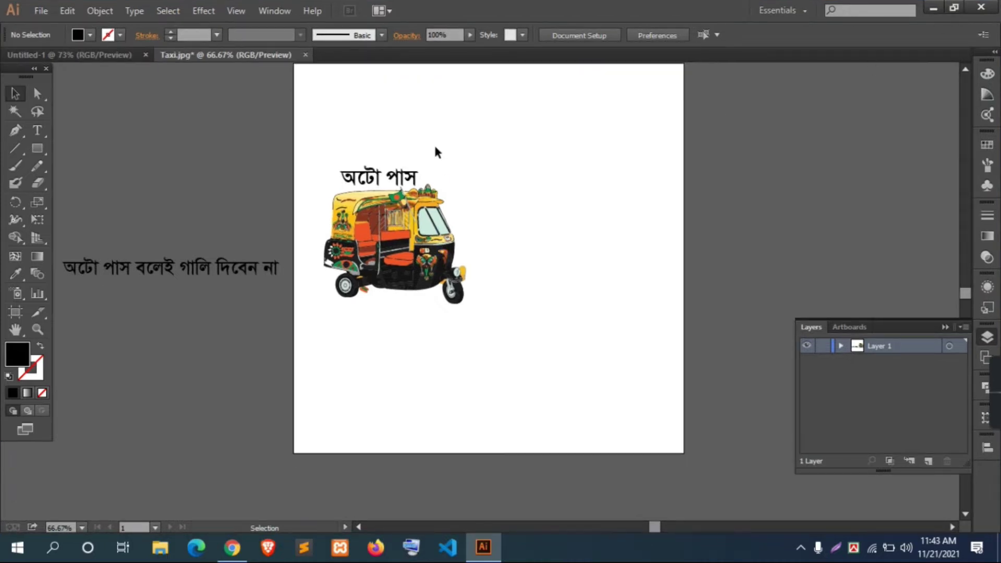
Step: Change the font of the অটো পাস text above the auto-rickshaw to TuragMJ
{"action": "left_click", "coordinate": [439, 197]}
{"action": "left_click", "coordinate": [572, 127]}
{"action": "left_click", "coordinate": [399, 179]}
{"action": "key", "text": "ctrl+plus"}
{"action": "key", "text": "ctrl+plus"}
{"action": "left_click_drag", "start_coordinate": [436, 197], "coordinate": [598, 368]}
{"action": "key", "text": "space"}
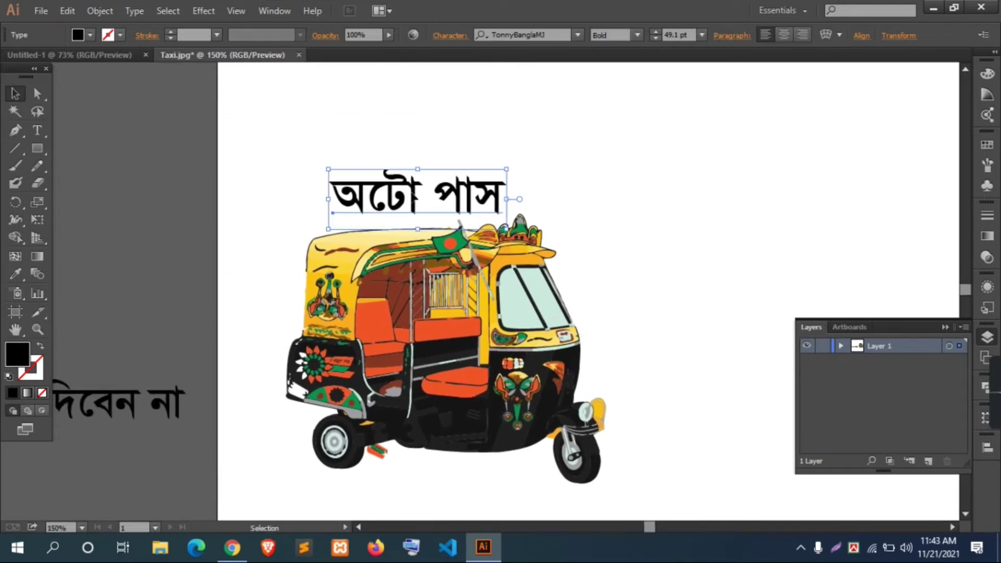
{"action": "left_click", "coordinate": [542, 35]}
{"action": "left_click", "coordinate": [577, 35]}
{"action": "scroll", "coordinate": [711, 267], "scroll_direction": "down", "scroll_amount": 4}
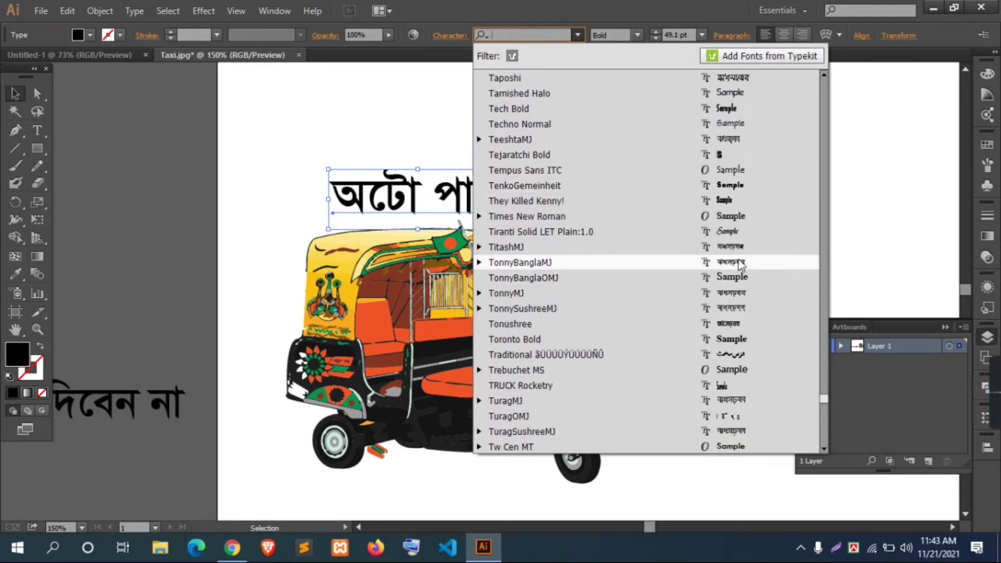
{"action": "scroll", "coordinate": [745, 271], "scroll_direction": "down", "scroll_amount": 8}
{"action": "scroll", "coordinate": [745, 281], "scroll_direction": "down", "scroll_amount": 3}
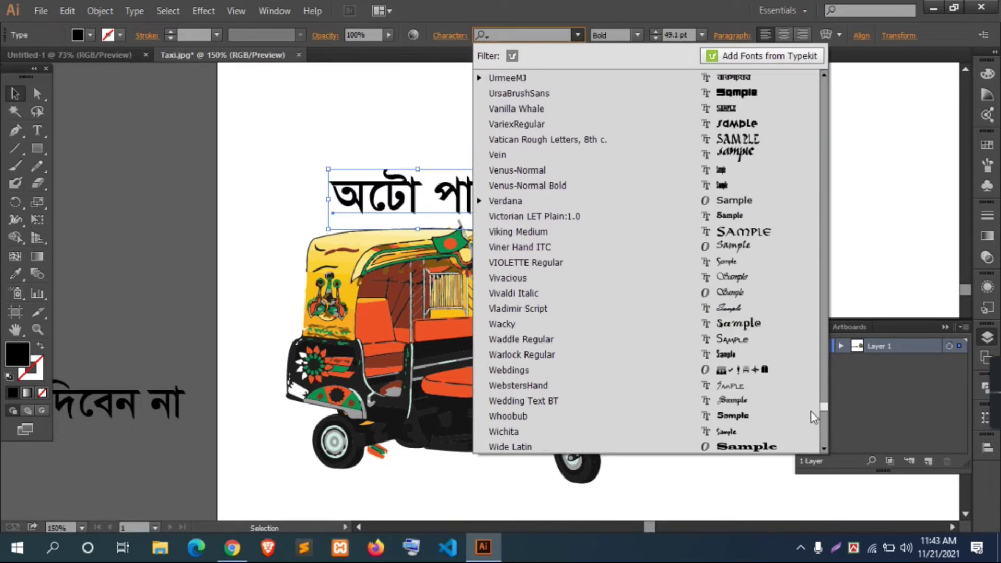
{"action": "mouse_move", "coordinate": [823, 407]}
{"action": "left_mouse_down"}
{"action": "mouse_move", "coordinate": [818, 134]}
{"action": "mouse_move", "coordinate": [833, 300]}
{"action": "mouse_move", "coordinate": [816, 399]}
{"action": "left_mouse_up"}
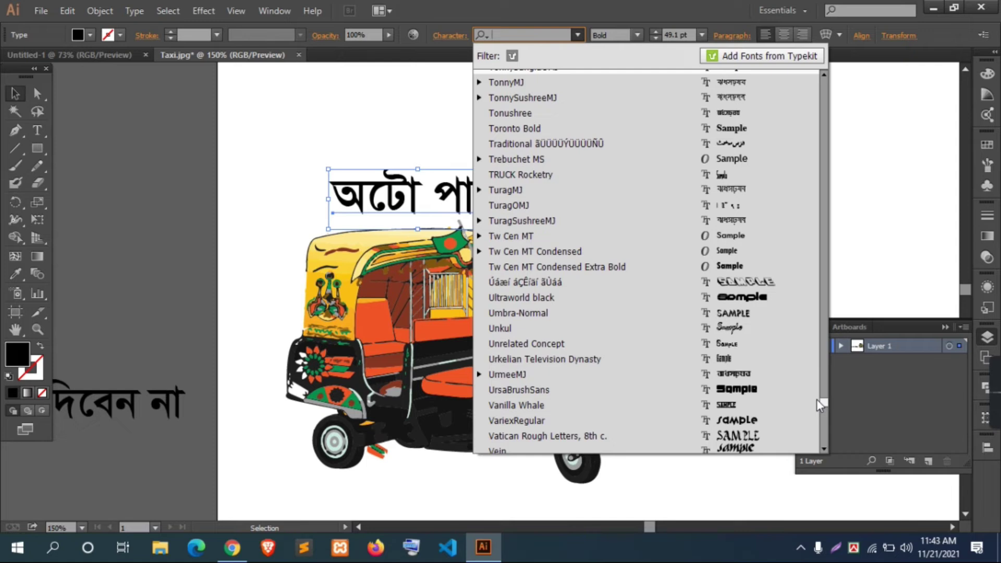
{"action": "scroll", "coordinate": [737, 196], "scroll_direction": "up", "scroll_amount": 1}
{"action": "left_click", "coordinate": [744, 239]}
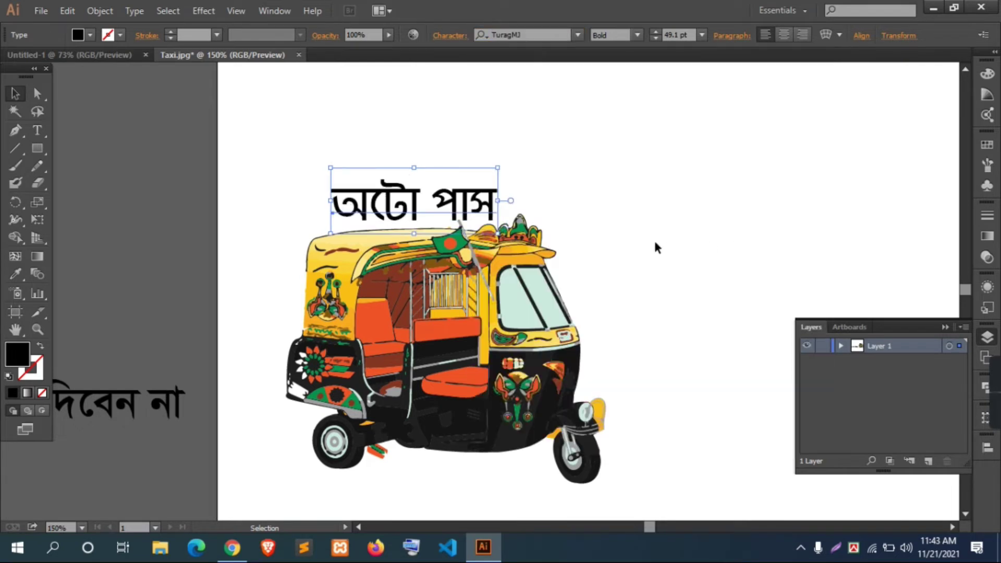
Step: Enlarge the অটো পাস text to about 69.5 pt and keep it just above the rickshaw's roof
{"action": "left_click", "coordinate": [464, 200], "text": "shift"}
{"action": "left_click", "coordinate": [464, 200], "text": "shift"}
{"action": "left_click_drag", "start_coordinate": [497, 168], "coordinate": [539, 153]}
{"action": "mouse_move", "coordinate": [546, 194]}
{"action": "left_mouse_down"}
{"action": "mouse_move", "coordinate": [521, 197]}
{"action": "mouse_move", "coordinate": [540, 203]}
{"action": "left_mouse_up"}
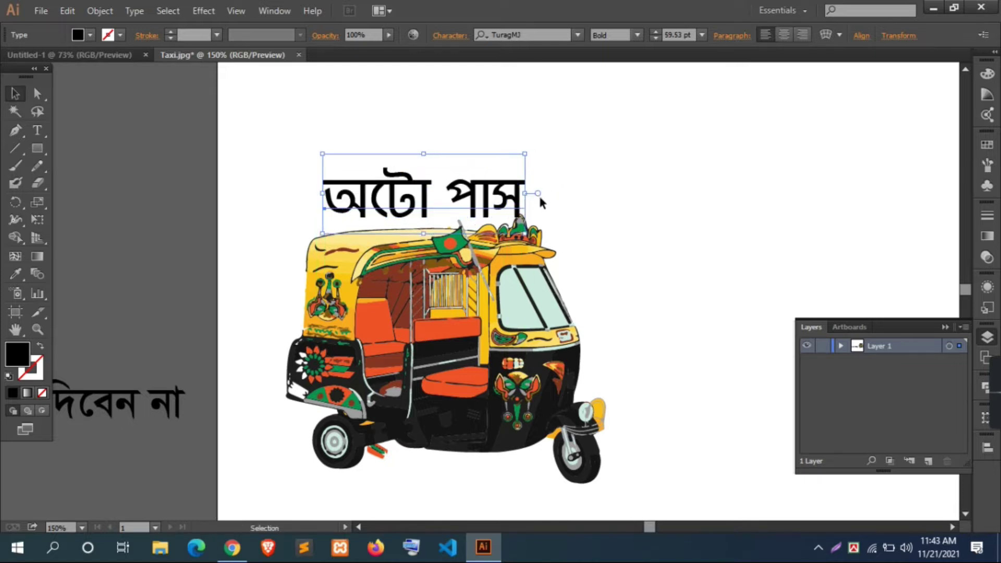
{"action": "left_click_drag", "start_coordinate": [528, 158], "coordinate": [549, 145]}
{"action": "left_click_drag", "start_coordinate": [515, 197], "coordinate": [550, 193]}
{"action": "left_click", "coordinate": [642, 234]}
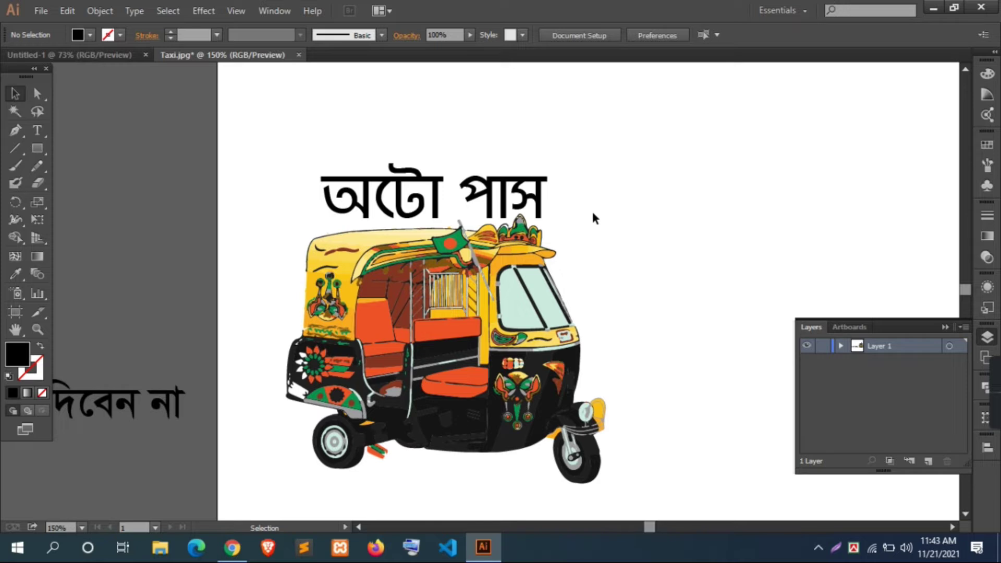
Step: Enlarge the orange rectangle to span nearly the whole artboard and shift it toward the artboard's centre
{"action": "key", "text": "ctrl+minus"}
{"action": "key", "text": "ctrl+minus"}
{"action": "key", "text": "ctrl+minus"}
{"action": "left_click_drag", "start_coordinate": [604, 303], "coordinate": [511, 271]}
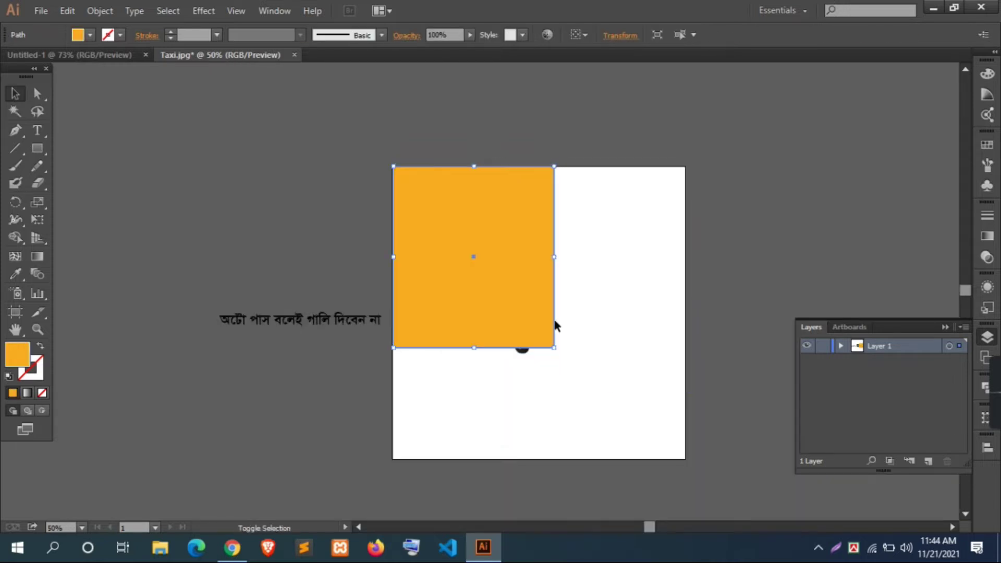
{"action": "left_click_drag", "start_coordinate": [555, 347], "coordinate": [664, 472]}
{"action": "mouse_move", "coordinate": [586, 389]}
{"action": "left_mouse_down"}
{"action": "mouse_move", "coordinate": [608, 384]}
{"action": "mouse_move", "coordinate": [600, 387]}
{"action": "left_mouse_up"}
{"action": "left_click", "coordinate": [690, 308]}
Step: Send the orange rectangle to the back, behind the text and the auto-rickshaw
{"action": "right_click", "coordinate": [607, 316]}
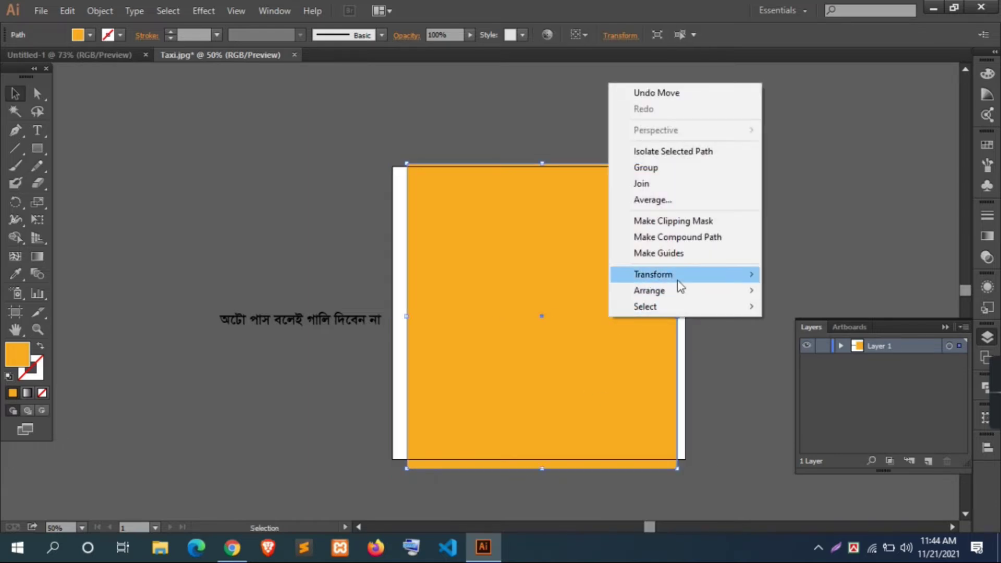
{"action": "mouse_move", "coordinate": [699, 295]}
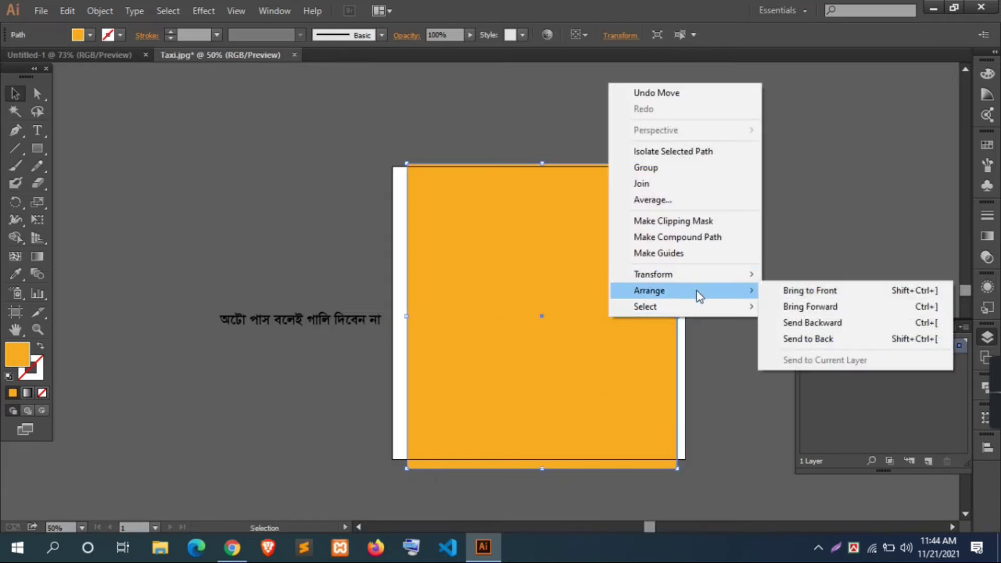
{"action": "left_click", "coordinate": [843, 327]}
{"action": "right_click", "coordinate": [653, 311]}
{"action": "mouse_move", "coordinate": [728, 282]}
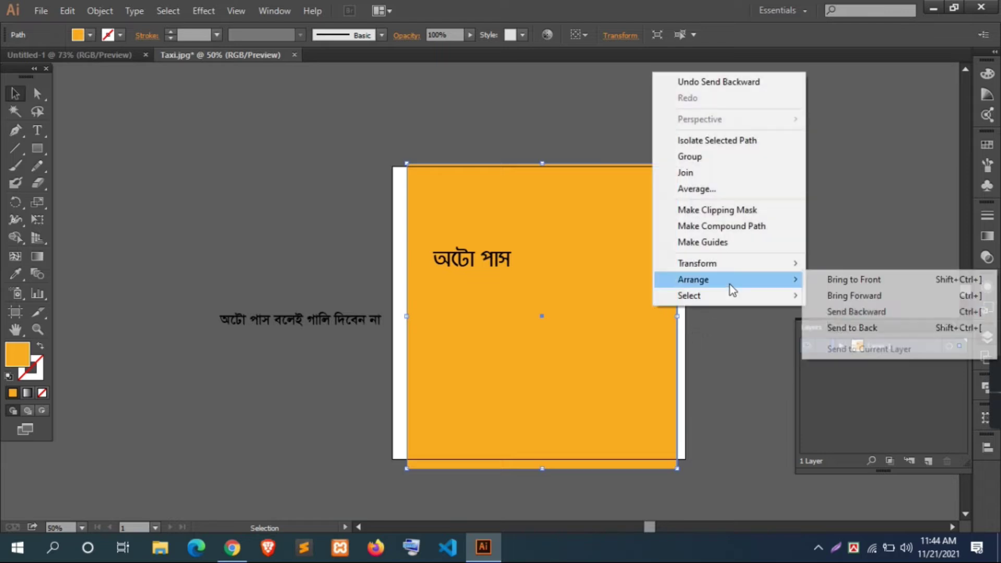
{"action": "left_click", "coordinate": [838, 331]}
{"action": "left_click", "coordinate": [737, 313]}
{"action": "key", "text": "a"}
{"action": "left_click", "coordinate": [612, 340]}
{"action": "key", "text": "v"}
{"action": "left_click", "coordinate": [87, 34]}
{"action": "left_click", "coordinate": [93, 34]}
{"action": "left_click", "coordinate": [36, 148]}
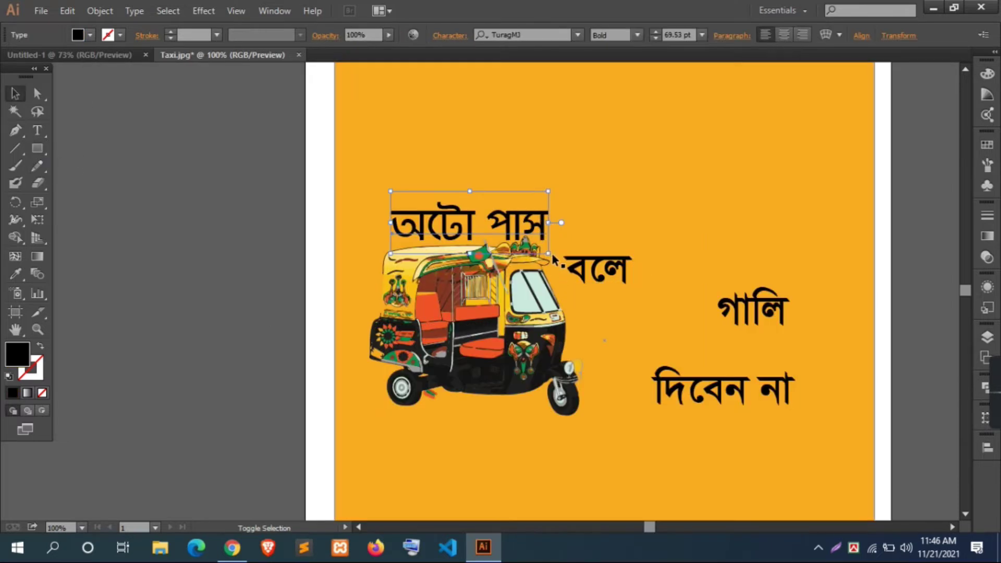
Step: Enlarge the অটো পাস text to about 108 pt above the auto-rickshaw
{"action": "left_click_drag", "start_coordinate": [548, 191], "coordinate": [636, 209]}
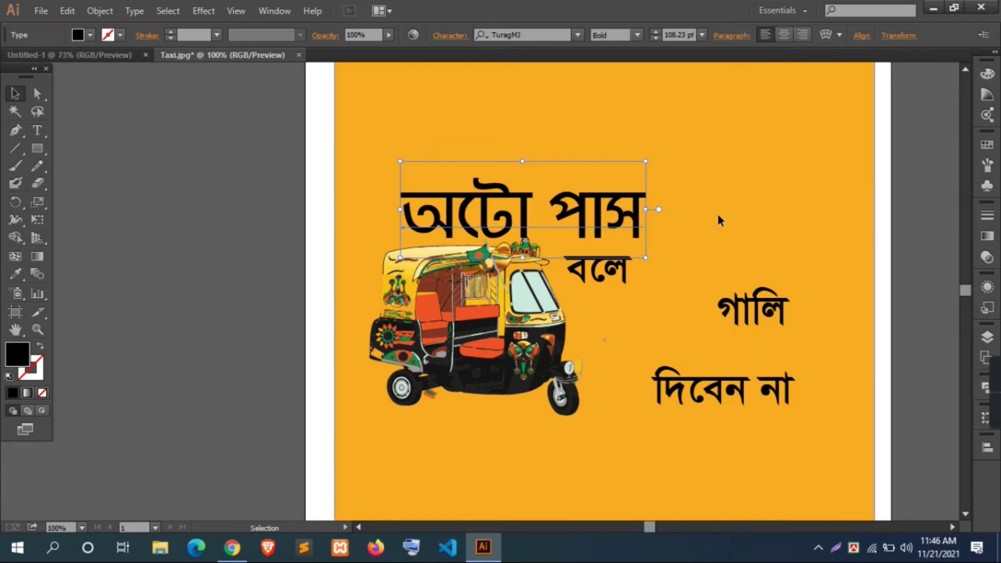
{"action": "left_click", "coordinate": [719, 220]}
{"action": "left_click_drag", "start_coordinate": [614, 288], "coordinate": [664, 294]}
{"action": "left_click_drag", "start_coordinate": [525, 324], "coordinate": [543, 322]}
{"action": "left_click", "coordinate": [654, 139]}
{"action": "left_click", "coordinate": [599, 237]}
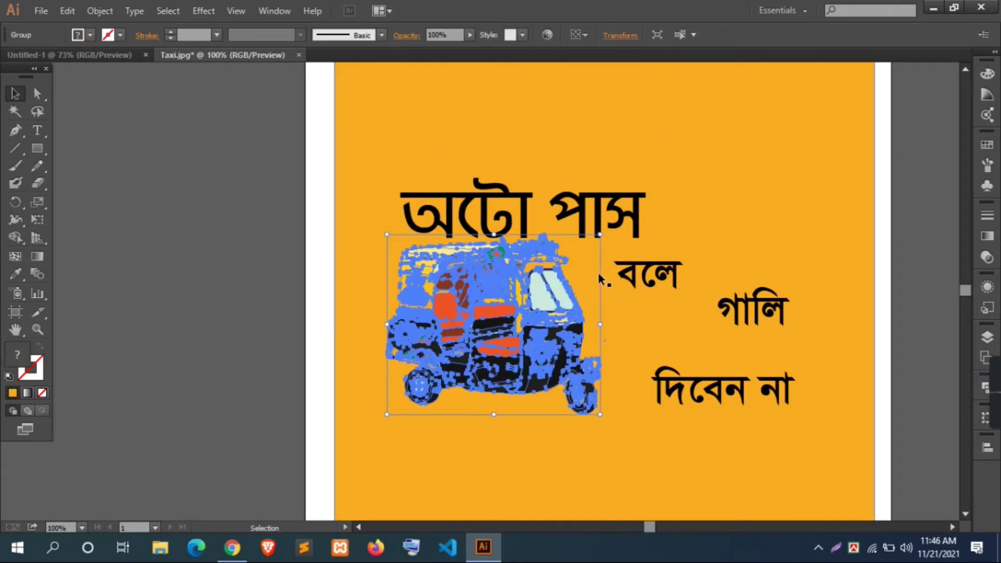
{"action": "left_click", "coordinate": [598, 239], "text": "shift"}
{"action": "left_click_drag", "start_coordinate": [510, 310], "coordinate": [554, 272]}
{"action": "key", "text": "ctrl+z"}
{"action": "key", "text": "ctrl+z"}
{"action": "key", "text": "ctrl+z"}
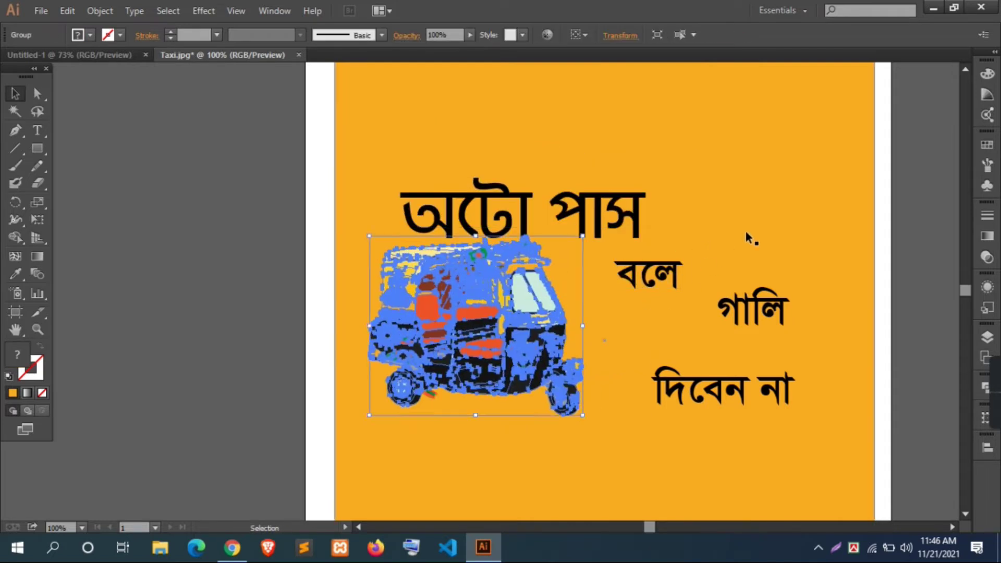
{"action": "left_click", "coordinate": [745, 237]}
{"action": "key", "text": "ctrl+z"}
Step: Try to select the stray coloured fragment beneath the auto-rickshaw, next to its rear wheel
{"action": "left_click", "coordinate": [463, 402]}
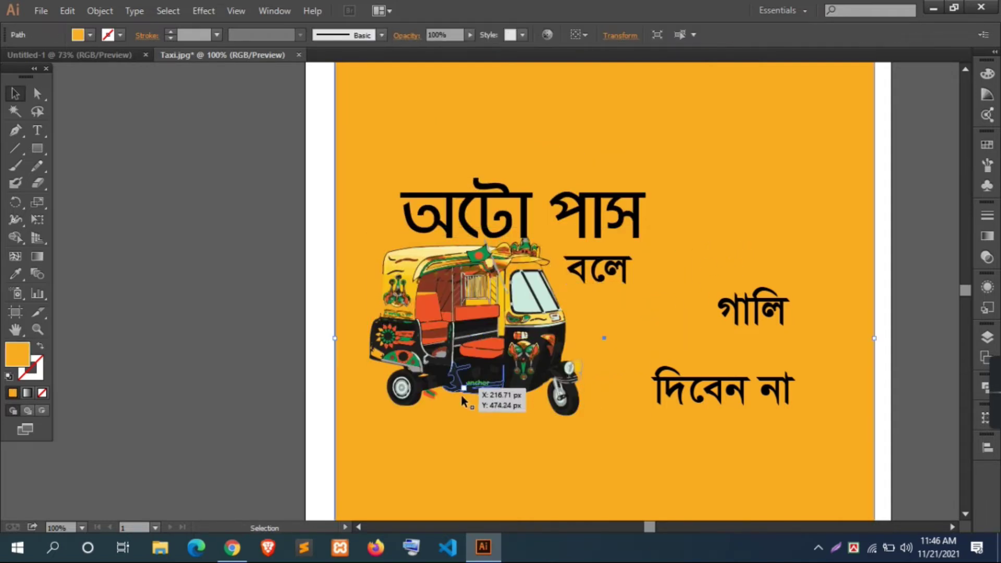
{"action": "left_click", "coordinate": [433, 396]}
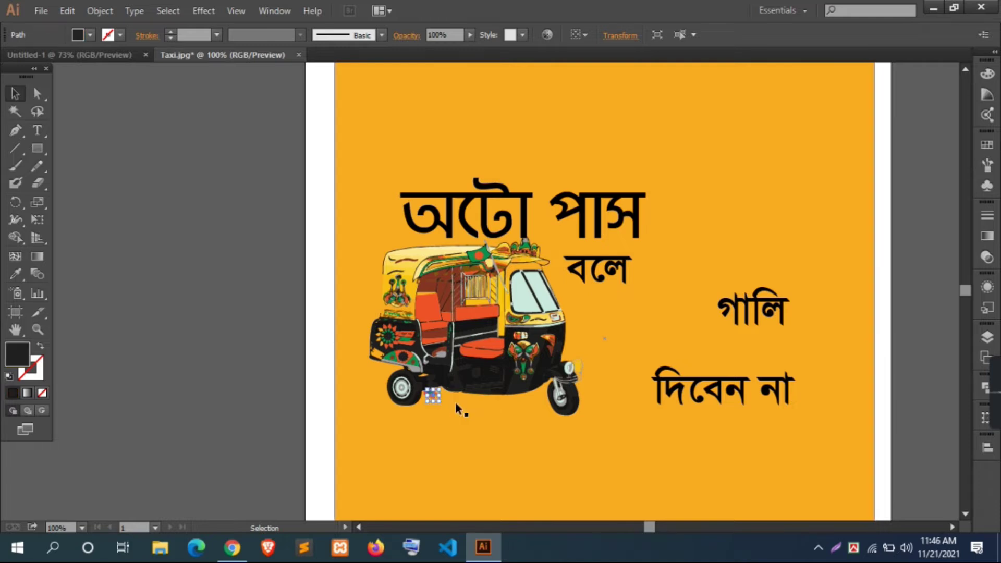
{"action": "key", "text": "ctrl+shift+a"}
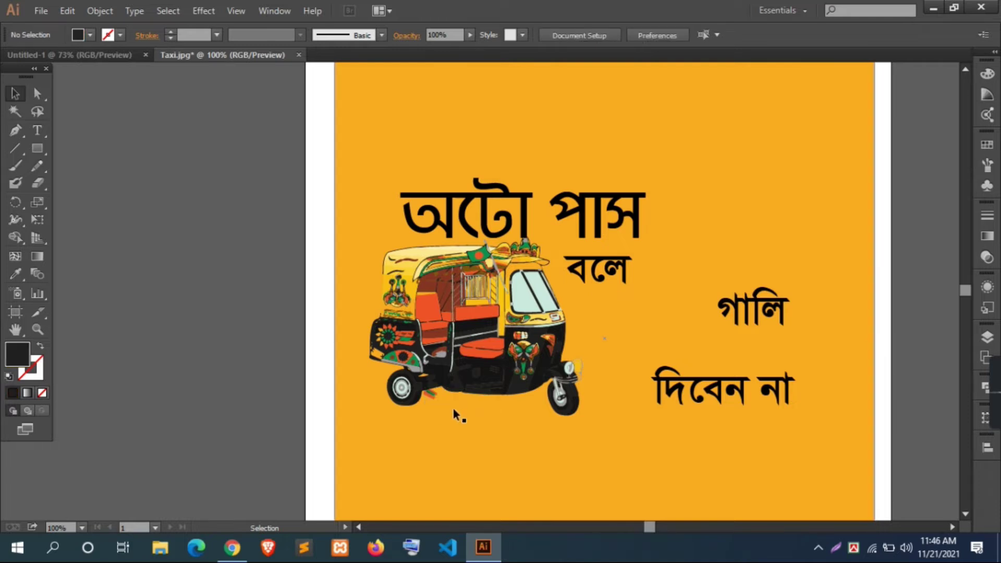
{"action": "double_click", "coordinate": [429, 393]}
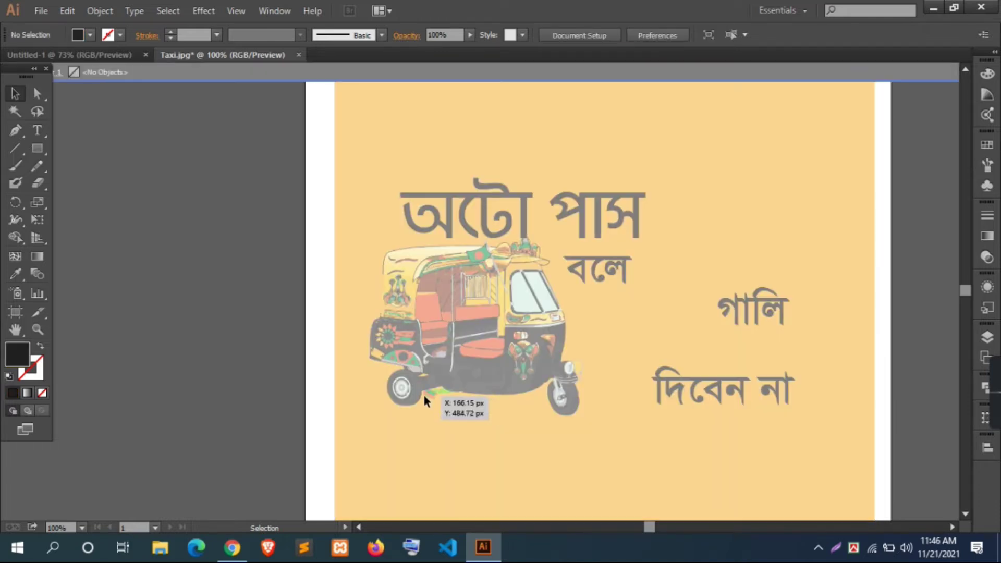
{"action": "double_click", "coordinate": [455, 420]}
{"action": "key", "text": "ctrl+plus"}
{"action": "key", "text": "ctrl+plus"}
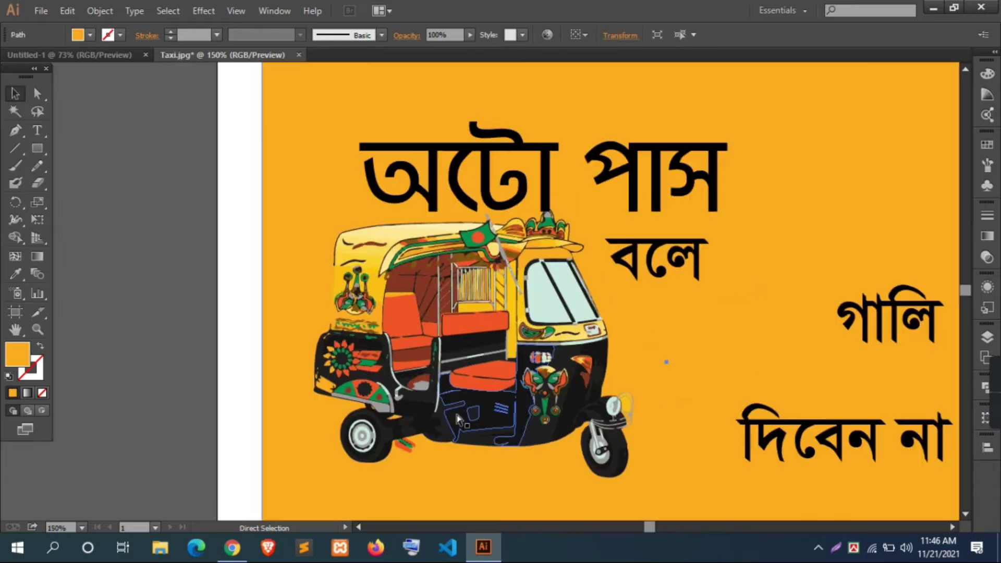
{"action": "scroll", "coordinate": [456, 419], "scroll_direction": "down", "scroll_amount": 3}
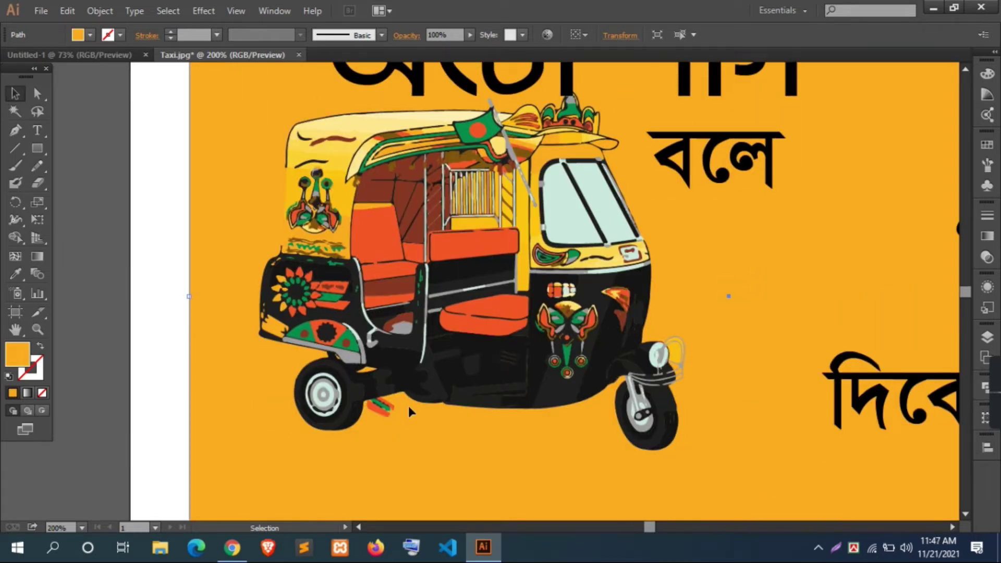
{"action": "key", "text": "ctrl"}
{"action": "key", "text": "ctrl+minus"}
{"action": "key", "text": "ctrl+minus"}
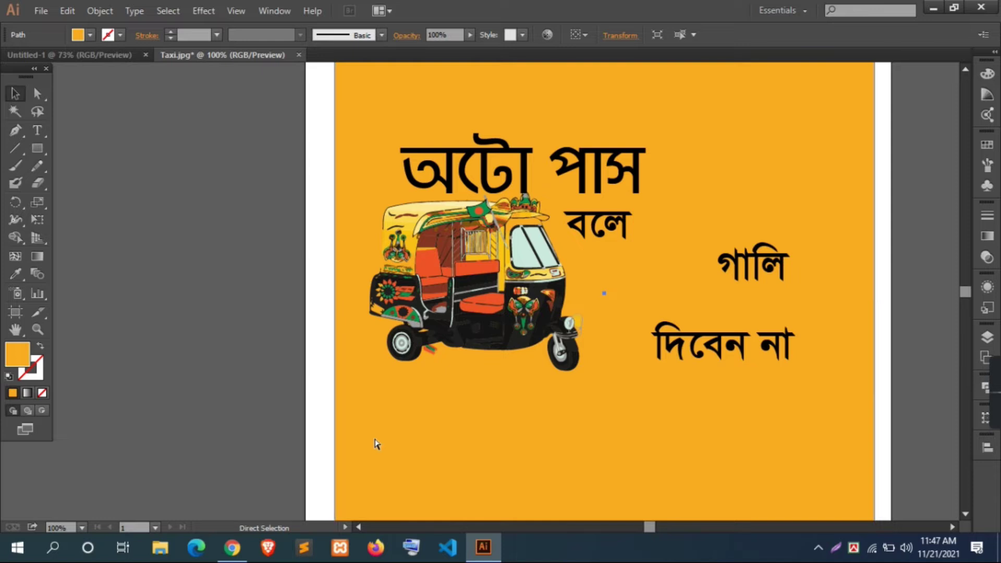
Step: Remove the stray orange fragment beneath the auto-rickshaw, next to its rear wheel
{"action": "left_click", "coordinate": [381, 440], "text": "ctrl"}
{"action": "left_click_drag", "start_coordinate": [446, 352], "coordinate": [378, 399]}
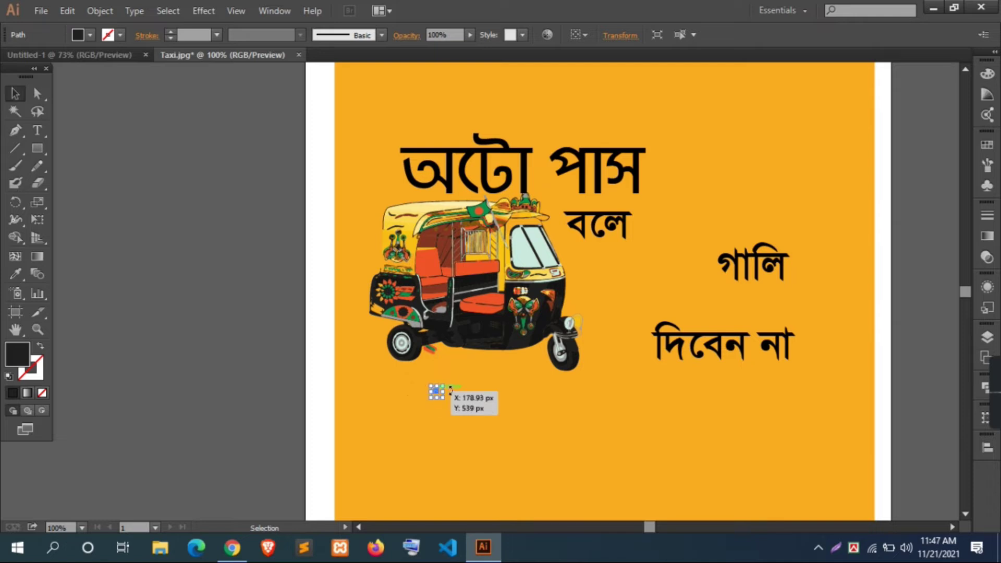
{"action": "left_click", "coordinate": [399, 466]}
{"action": "left_click_drag", "start_coordinate": [426, 351], "coordinate": [447, 371]}
{"action": "left_click", "coordinate": [433, 392]}
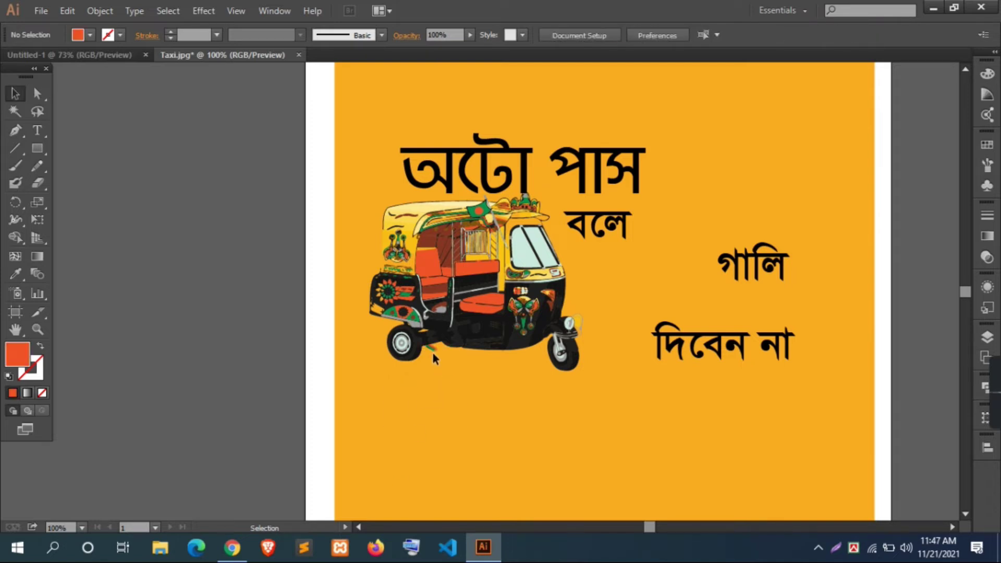
{"action": "key", "text": "ctrl+z"}
{"action": "key", "text": "ctrl+z"}
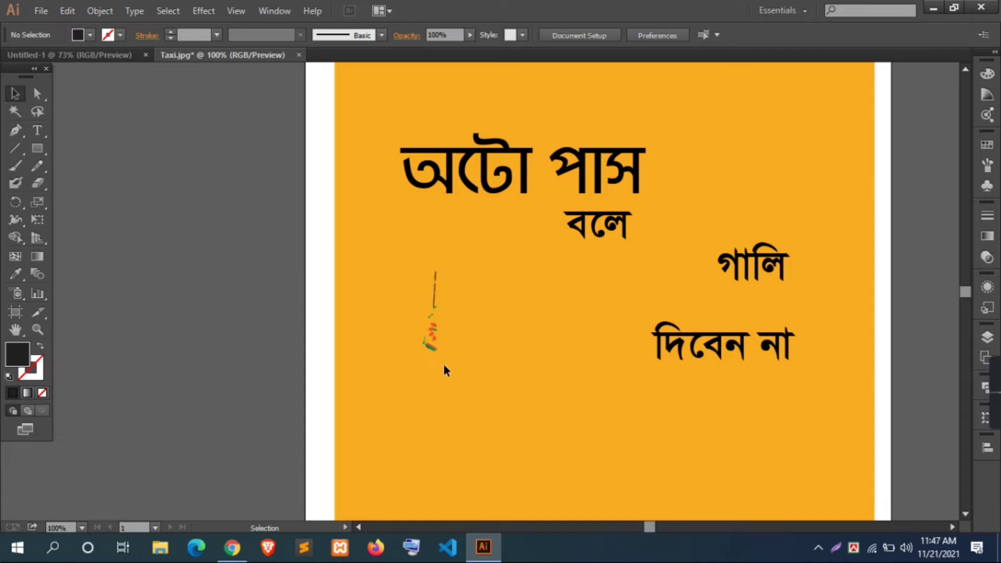
{"action": "key", "text": "ctrl+shift+z"}
{"action": "left_click", "coordinate": [482, 417]}
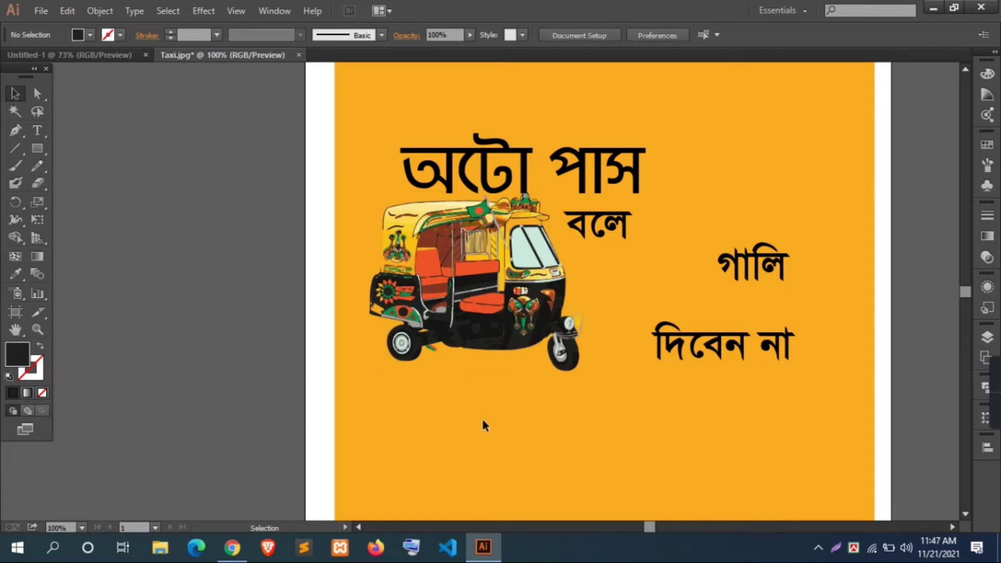
Step: Nudge the অটো পাস text up and left over the rickshaw and enlarge it to about 114 pt
{"action": "left_click", "coordinate": [598, 186]}
{"action": "left_click_drag", "start_coordinate": [598, 186], "coordinate": [589, 177]}
{"action": "mouse_move", "coordinate": [636, 204]}
{"action": "left_mouse_down"}
{"action": "mouse_move", "coordinate": [662, 214]}
{"action": "mouse_move", "coordinate": [649, 208]}
{"action": "left_mouse_up"}
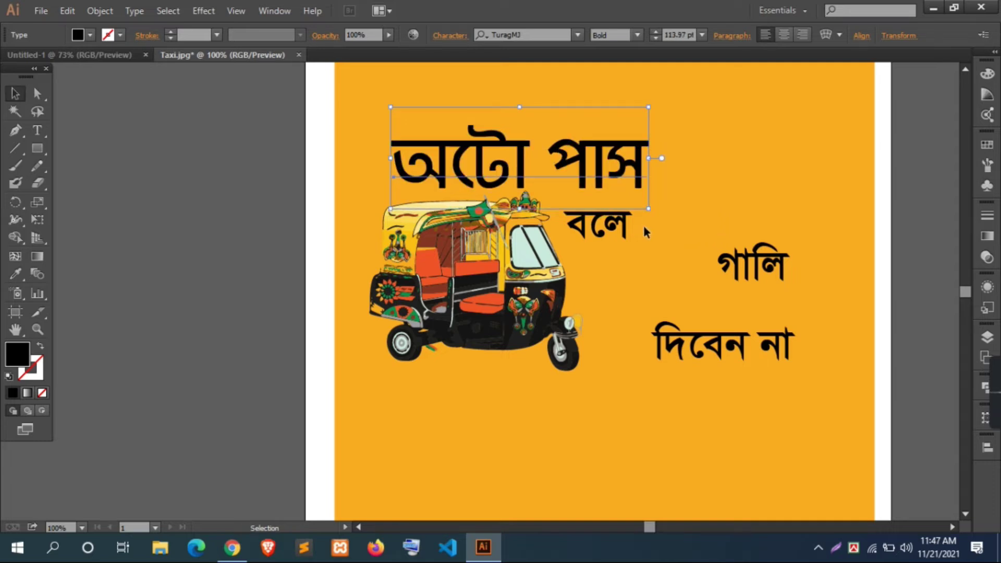
Step: Set the font of the whole অটো পাস text to Li Alinur Bongobondhu ANSI V2
{"action": "double_click", "coordinate": [557, 175]}
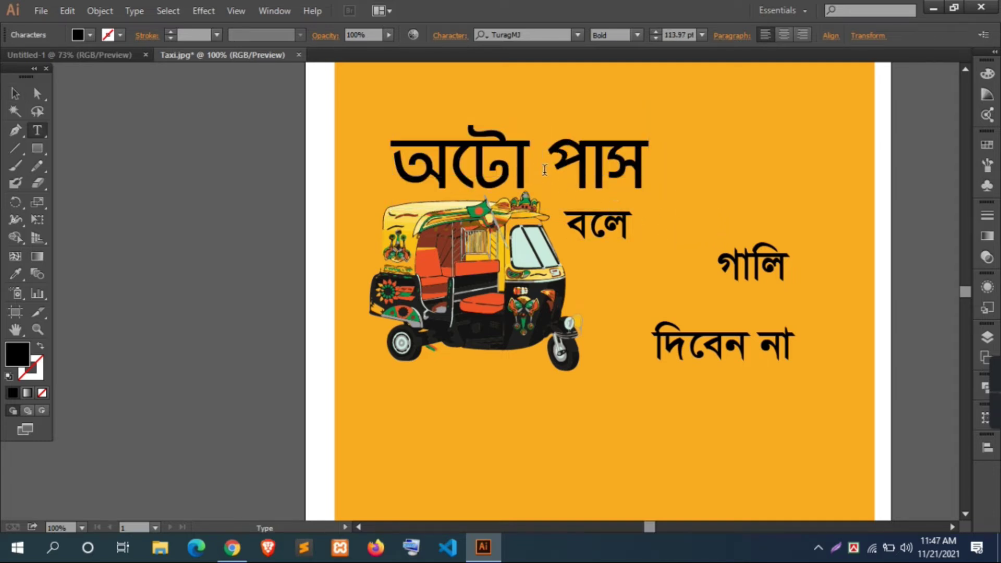
{"action": "left_click_drag", "start_coordinate": [656, 161], "coordinate": [393, 162]}
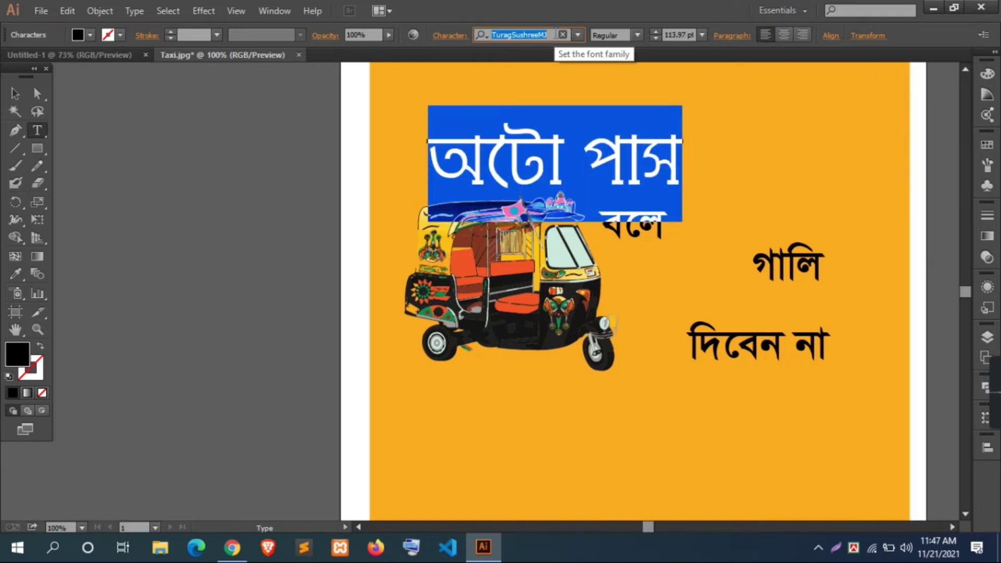
{"action": "key", "text": "BackSpace"}
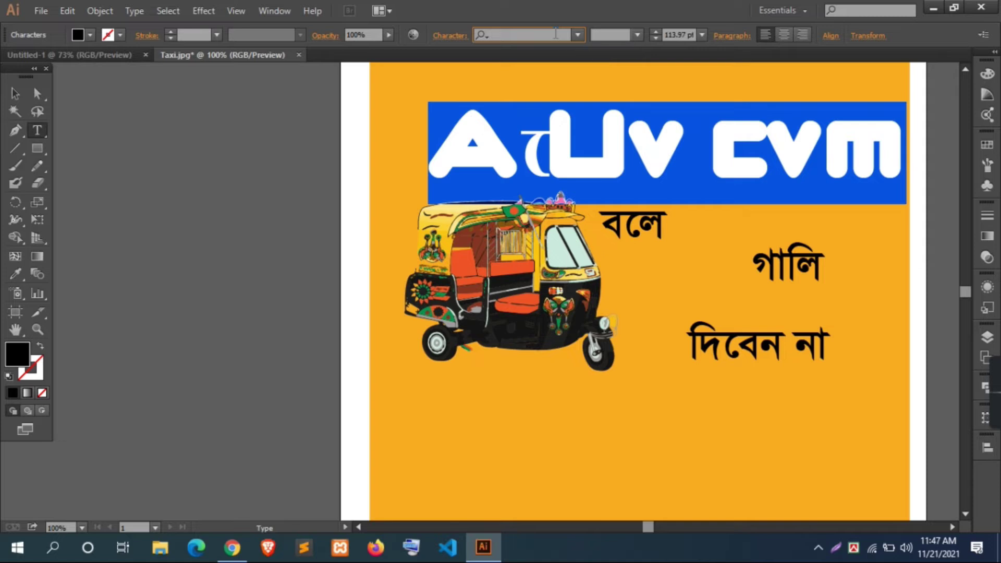
{"action": "type", "text": "s"}
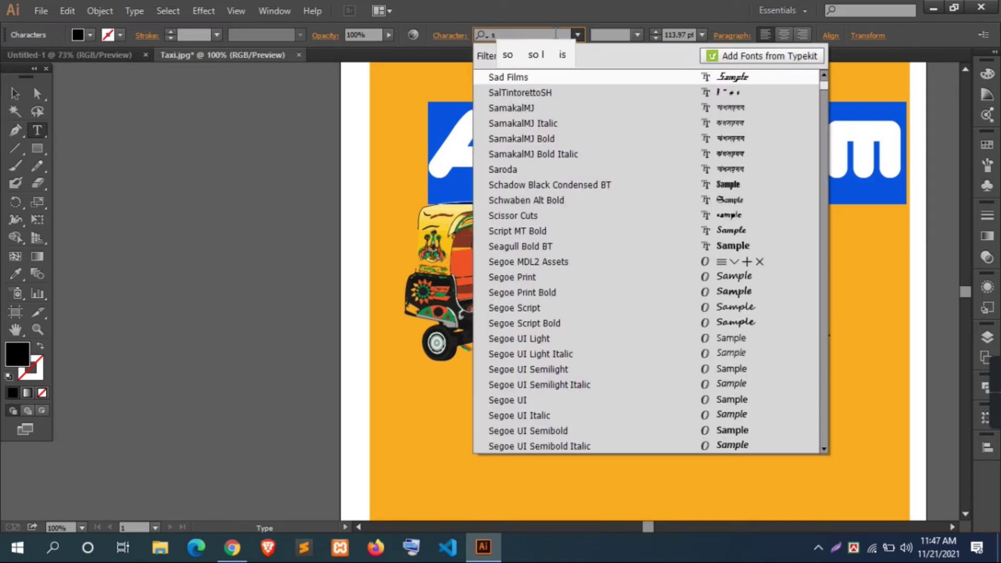
{"action": "type", "text": "o"}
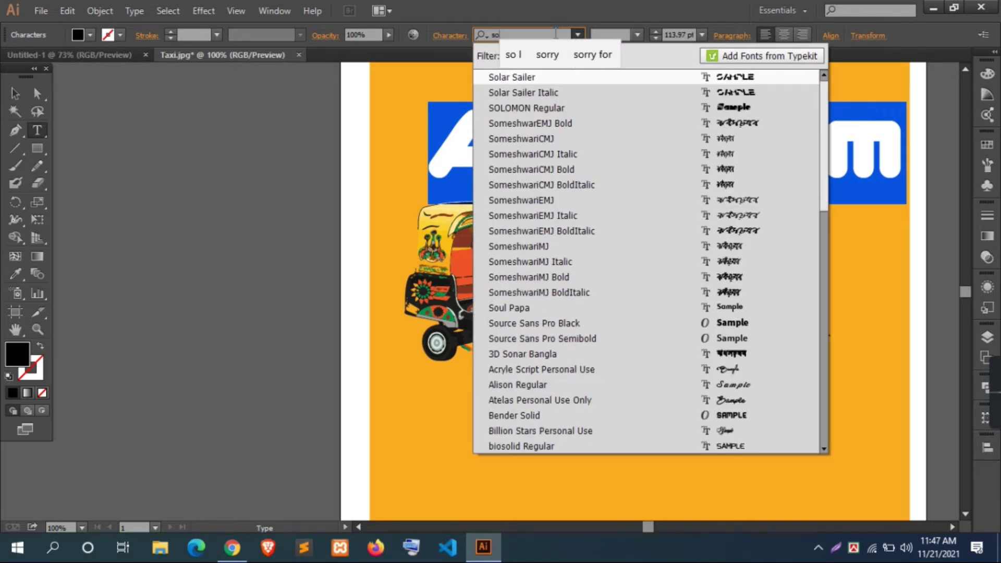
{"action": "type", "text": "r"}
{"action": "type", "text": "r"}
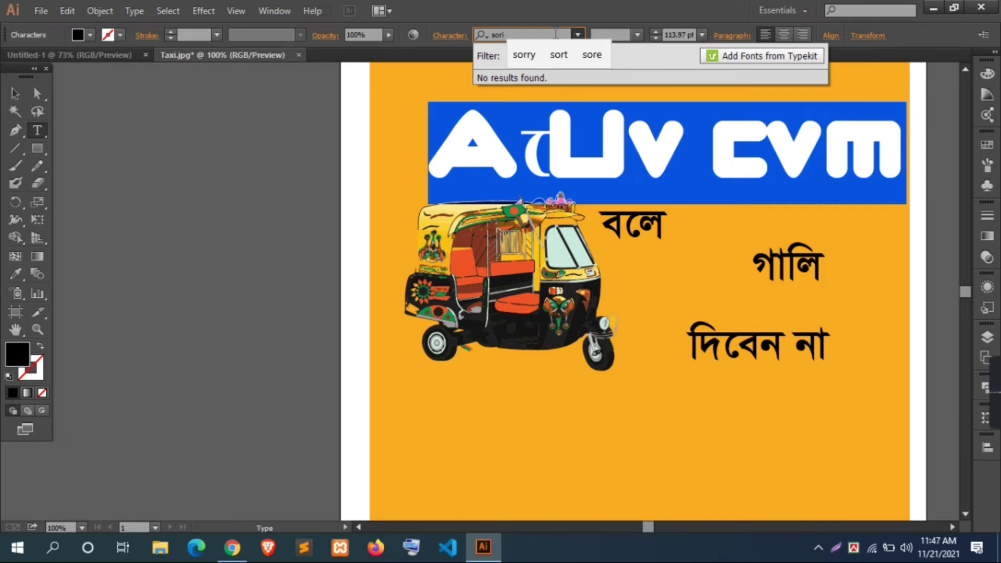
{"action": "key", "text": "BackSpace"}
{"action": "key", "text": "BackSpace"}
{"action": "key", "text": "BackSpace"}
{"action": "key", "text": "BackSpace"}
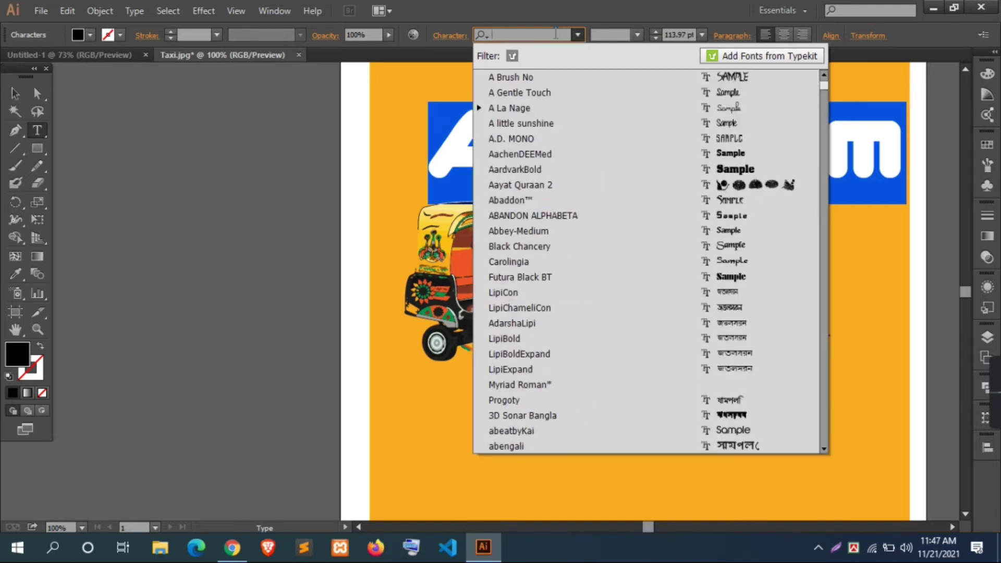
{"action": "type", "text": "li"}
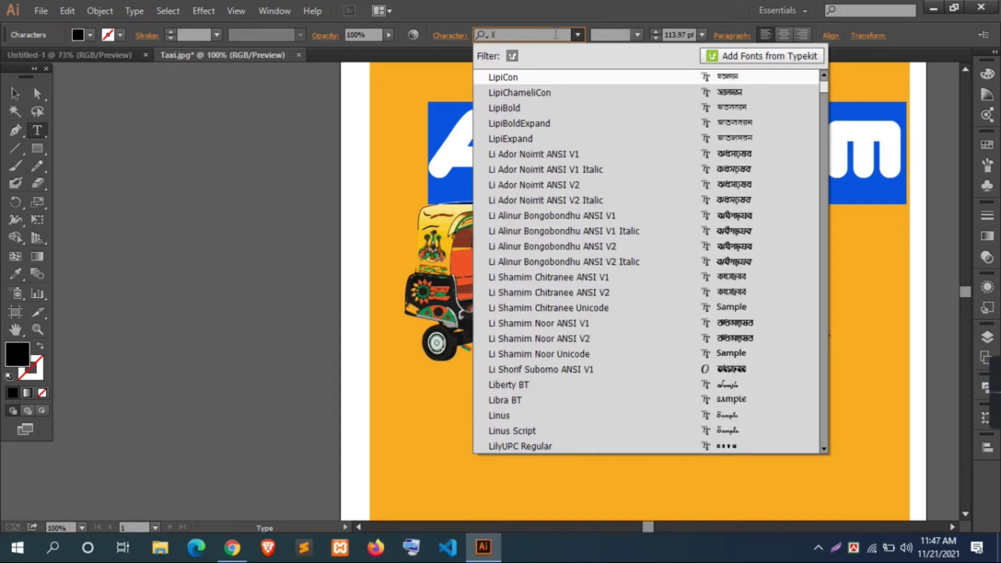
{"action": "left_click", "coordinate": [719, 249]}
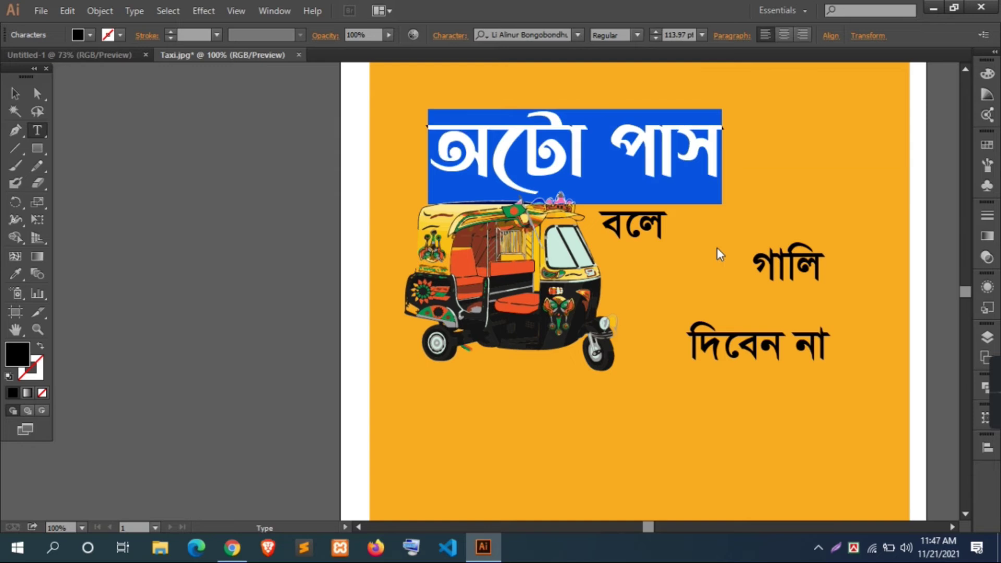
{"action": "left_click", "coordinate": [597, 169]}
{"action": "left_click_drag", "start_coordinate": [712, 148], "coordinate": [379, 146]}
{"action": "left_click", "coordinate": [530, 36]}
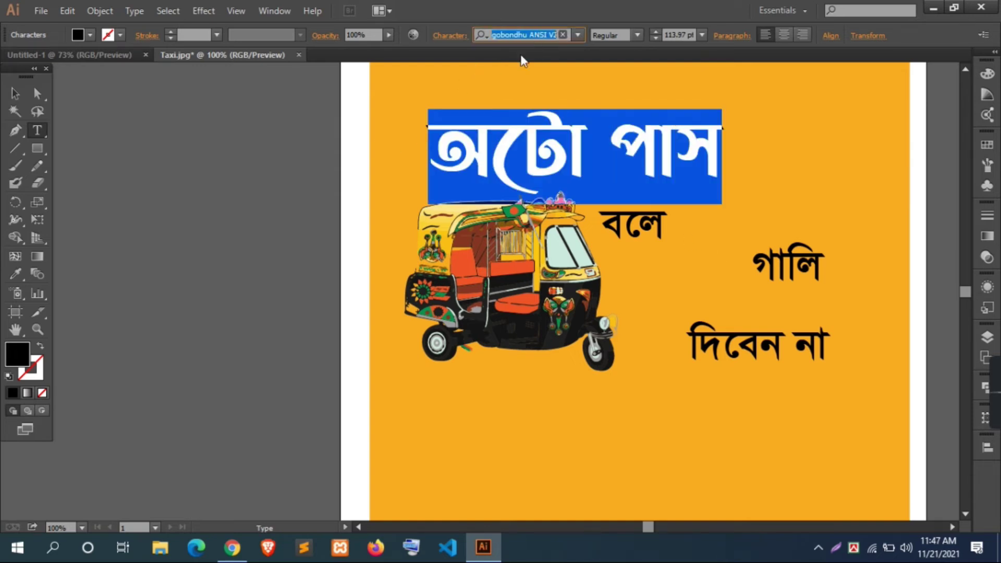
{"action": "left_click", "coordinate": [15, 93]}
{"action": "left_click", "coordinate": [399, 274]}
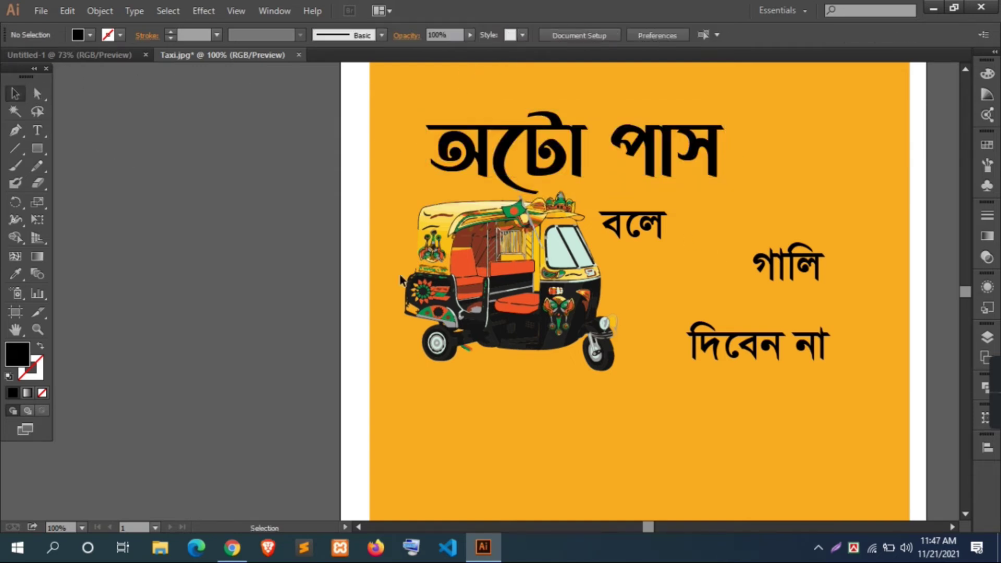
Step: Set the বলে text's font to Li Alinur Bongobondhu ANSI V1 and enlarge it below পাস, beside the auto-rickshaw's windshield
{"action": "left_click", "coordinate": [640, 228]}
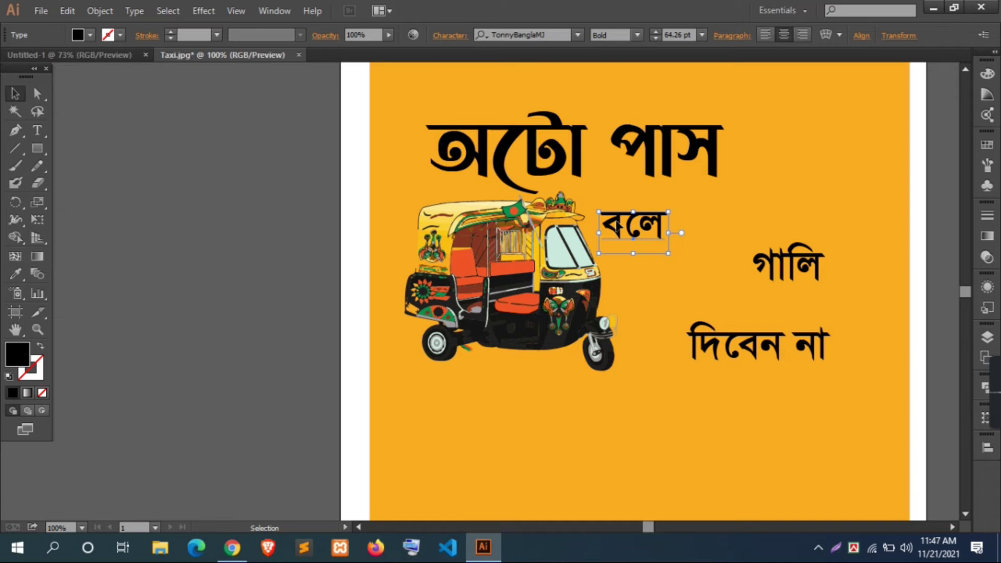
{"action": "left_click", "coordinate": [530, 35]}
{"action": "type", "text": "li"}
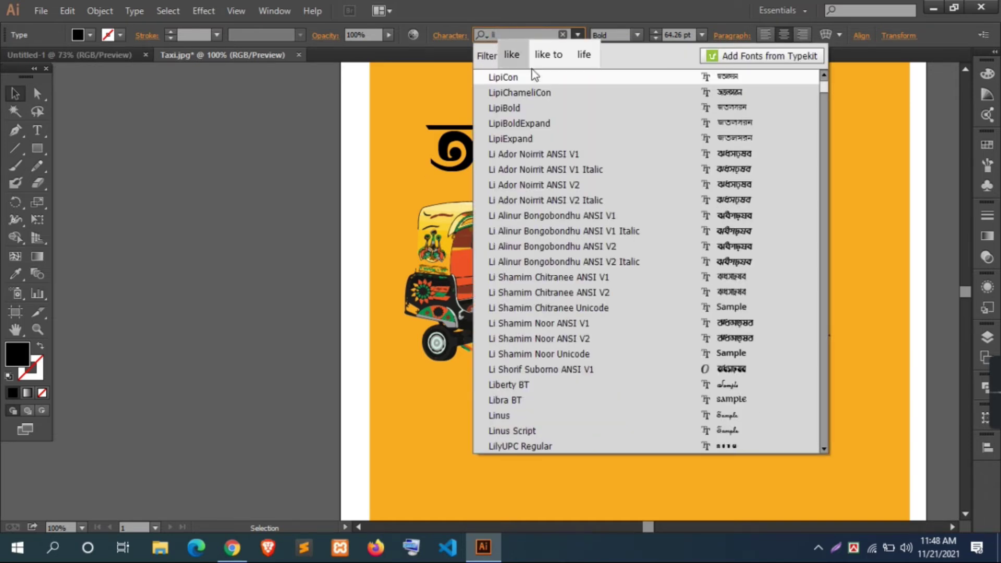
{"action": "left_click", "coordinate": [734, 217]}
{"action": "left_click", "coordinate": [696, 224]}
{"action": "left_click_drag", "start_coordinate": [640, 229], "coordinate": [735, 285]}
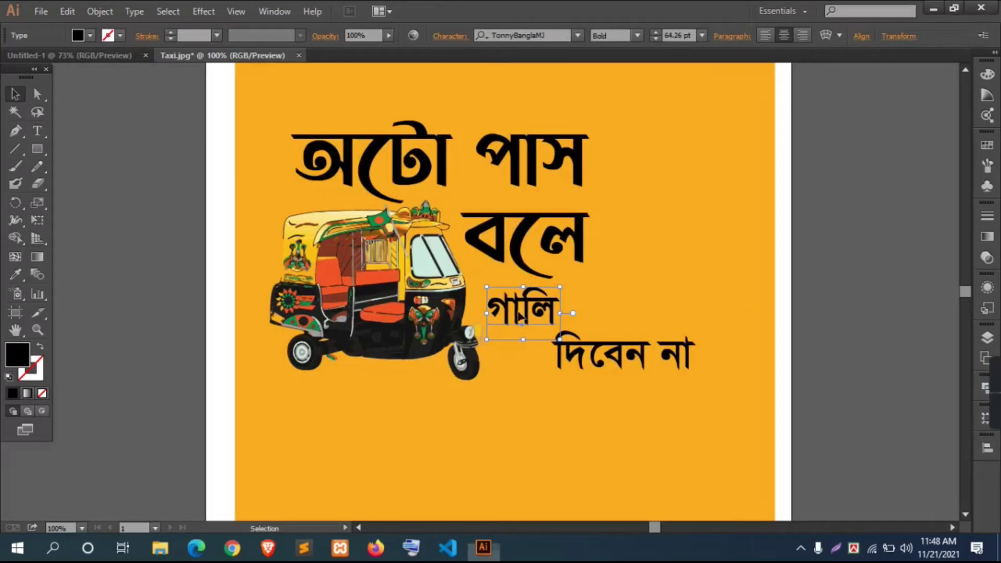
Step: Set the font of the গালি text to Li Alinur Bongobondhu ANSI V1
{"action": "left_click", "coordinate": [522, 36]}
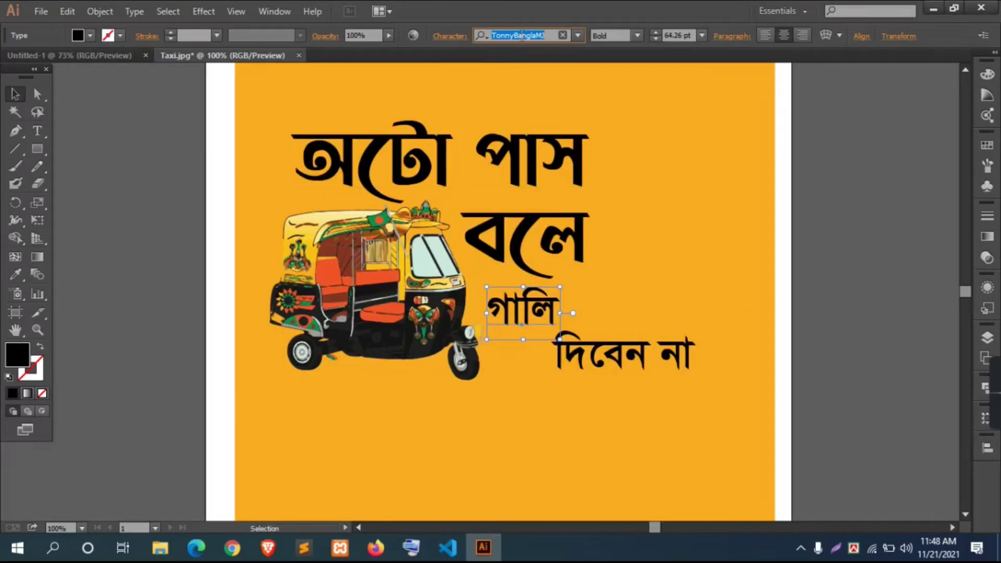
{"action": "type", "text": "s"}
{"action": "key", "text": "BackSpace"}
{"action": "type", "text": "li"}
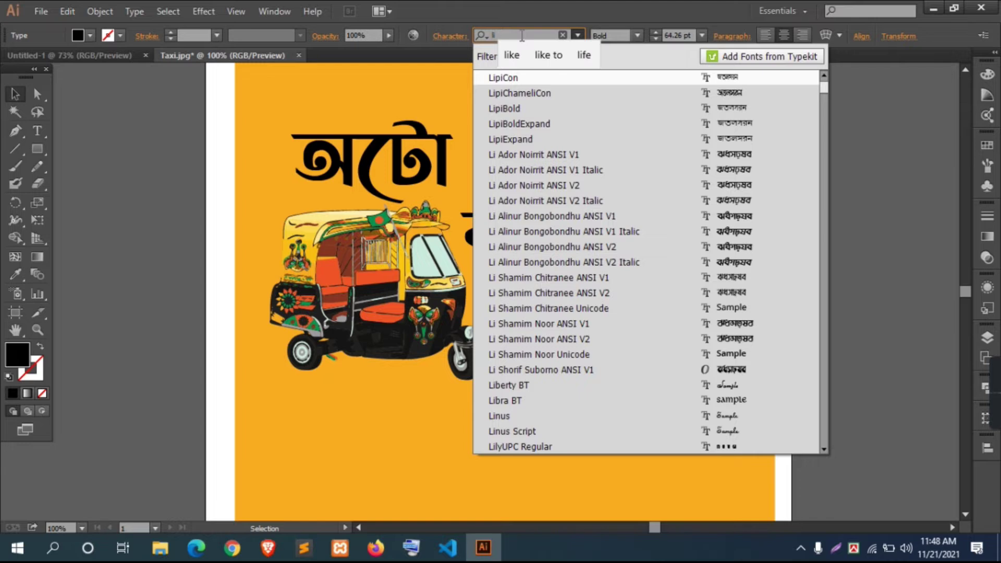
{"action": "left_click", "coordinate": [731, 218]}
Step: Align গালি with the right end of বলে directly beneath it, and shift দিবেন না left to sit just below গালি
{"action": "mouse_move", "coordinate": [535, 317]}
{"action": "left_mouse_down"}
{"action": "mouse_move", "coordinate": [542, 305]}
{"action": "mouse_move", "coordinate": [566, 324]}
{"action": "mouse_move", "coordinate": [524, 313]}
{"action": "mouse_move", "coordinate": [589, 316]}
{"action": "mouse_move", "coordinate": [536, 317]}
{"action": "mouse_move", "coordinate": [536, 304]}
{"action": "left_mouse_up"}
{"action": "left_click", "coordinate": [861, 350]}
{"action": "left_click_drag", "start_coordinate": [606, 361], "coordinate": [558, 359]}
{"action": "mouse_move", "coordinate": [572, 313]}
{"action": "left_mouse_down"}
{"action": "mouse_move", "coordinate": [589, 312]}
{"action": "mouse_move", "coordinate": [580, 311]}
{"action": "left_mouse_up"}
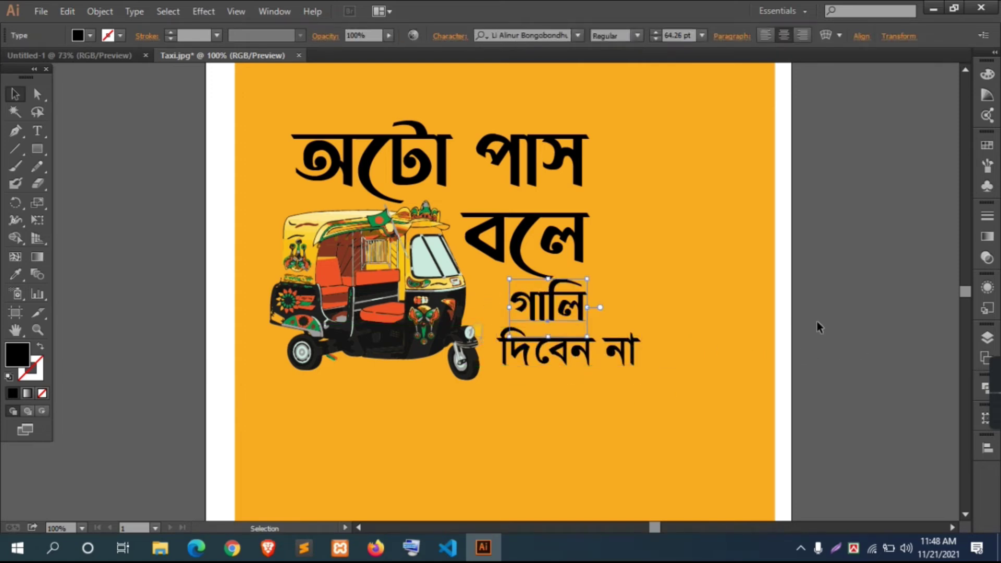
{"action": "left_click", "coordinate": [758, 352]}
Step: Set the দিবেন না text's font to Li Alinur Bongobondhu ANSI V1 and shrink it to about 50 pt
{"action": "left_click", "coordinate": [633, 359]}
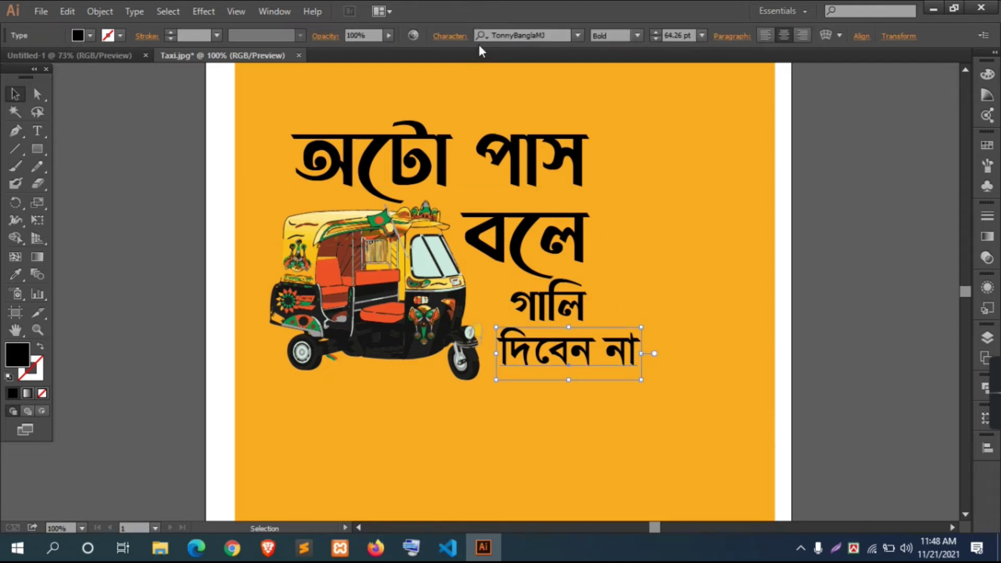
{"action": "type", "text": "li"}
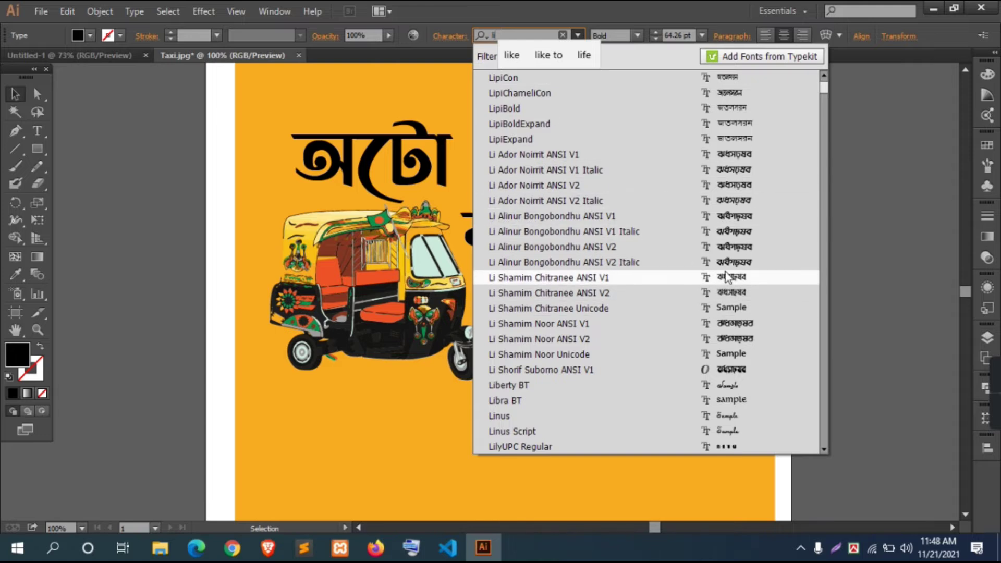
{"action": "left_click", "coordinate": [730, 215]}
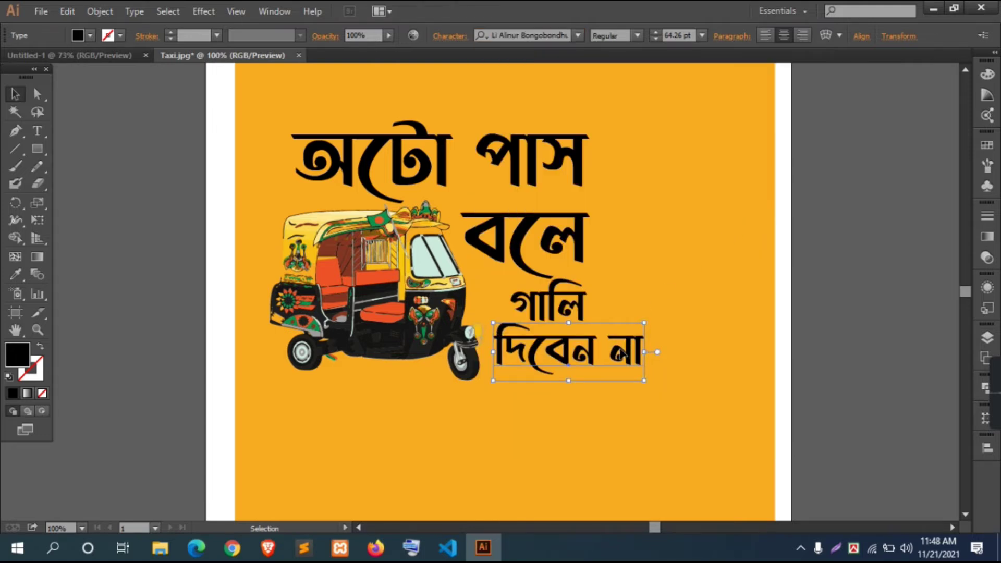
{"action": "left_click_drag", "start_coordinate": [644, 323], "coordinate": [614, 333]}
{"action": "left_click", "coordinate": [916, 313]}
Step: Move the auto-rickshaw and all four slogan texts together toward the middle of the orange background
{"action": "left_click_drag", "start_coordinate": [622, 114], "coordinate": [265, 386]}
{"action": "left_click_drag", "start_coordinate": [340, 326], "coordinate": [398, 331]}
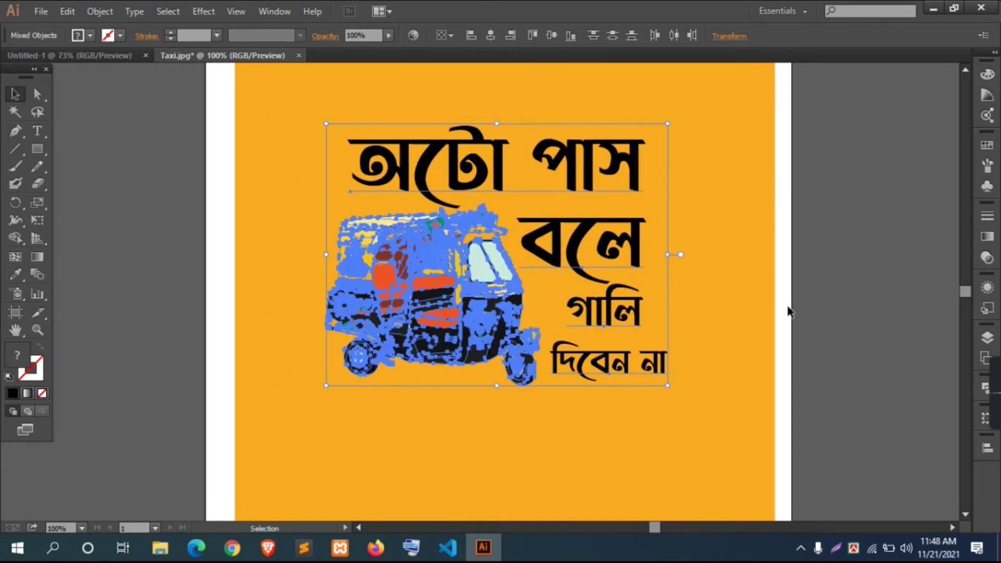
{"action": "left_click", "coordinate": [752, 302]}
{"action": "left_click_drag", "start_coordinate": [714, 124], "coordinate": [344, 433]}
{"action": "left_click_drag", "start_coordinate": [446, 327], "coordinate": [426, 338]}
{"action": "left_click", "coordinate": [765, 302]}
Step: Enlarge the অটো পাস text so it spans beyond the auto-rickshaw, and nudge it up slightly
{"action": "left_click", "coordinate": [608, 195]}
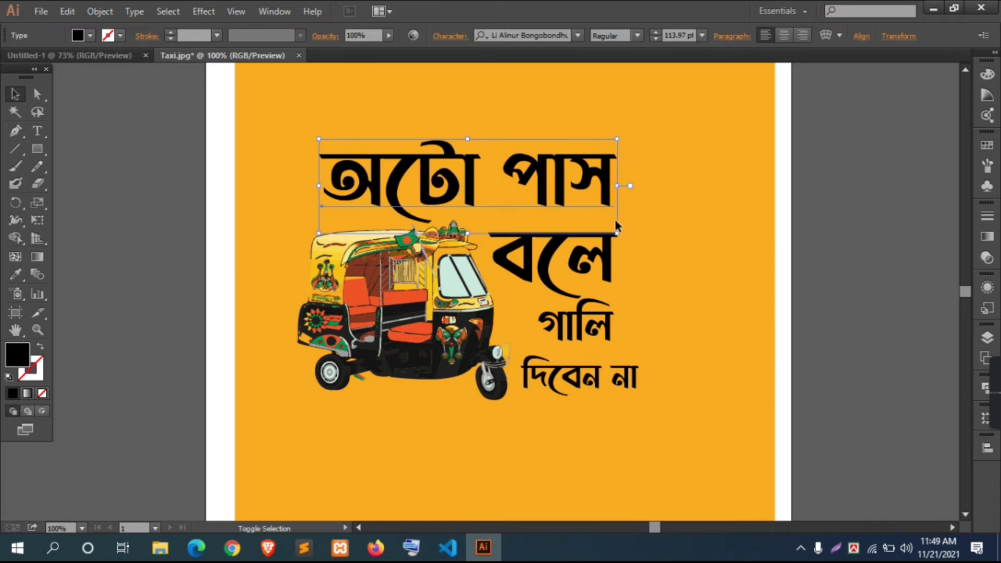
{"action": "left_click_drag", "start_coordinate": [619, 238], "coordinate": [676, 252]}
{"action": "mouse_move", "coordinate": [605, 193]}
{"action": "left_mouse_down"}
{"action": "mouse_move", "coordinate": [603, 184]}
{"action": "mouse_move", "coordinate": [579, 182]}
{"action": "mouse_move", "coordinate": [600, 183]}
{"action": "left_mouse_up"}
{"action": "left_click", "coordinate": [893, 255]}
Step: Enlarge the বলে text to about 151 pt, fitting it between the auto-rickshaw and the right end of অটো পাস
{"action": "left_click_drag", "start_coordinate": [634, 286], "coordinate": [669, 279]}
{"action": "left_click_drag", "start_coordinate": [525, 301], "coordinate": [483, 328]}
{"action": "left_click_drag", "start_coordinate": [604, 281], "coordinate": [603, 276]}
{"action": "left_click_drag", "start_coordinate": [654, 323], "coordinate": [663, 329]}
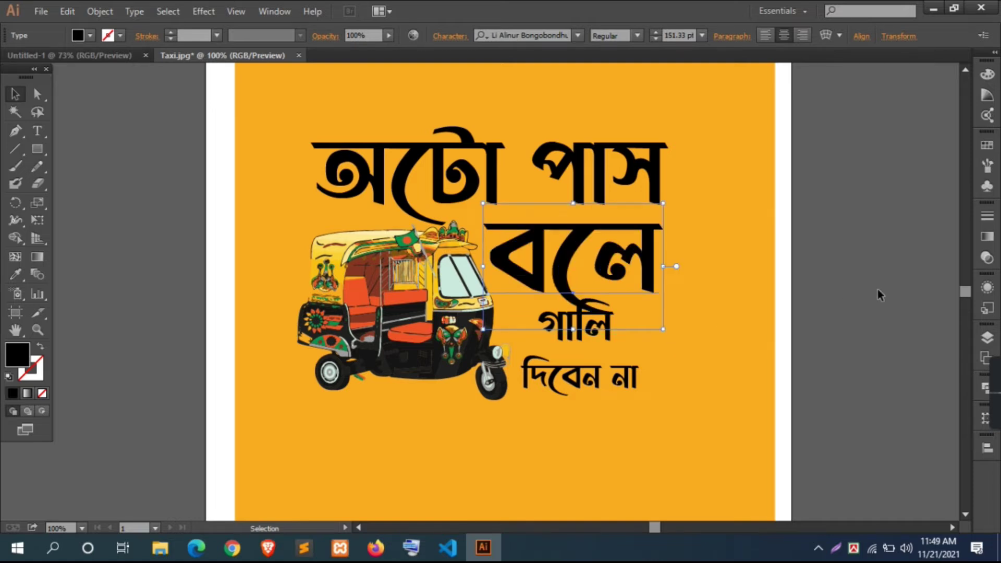
{"action": "left_click", "coordinate": [880, 295]}
Step: Move the গালি text down and right, beneath the right end of বলে
{"action": "left_click_drag", "start_coordinate": [589, 335], "coordinate": [639, 344]}
{"action": "left_click_drag", "start_coordinate": [567, 317], "coordinate": [662, 339]}
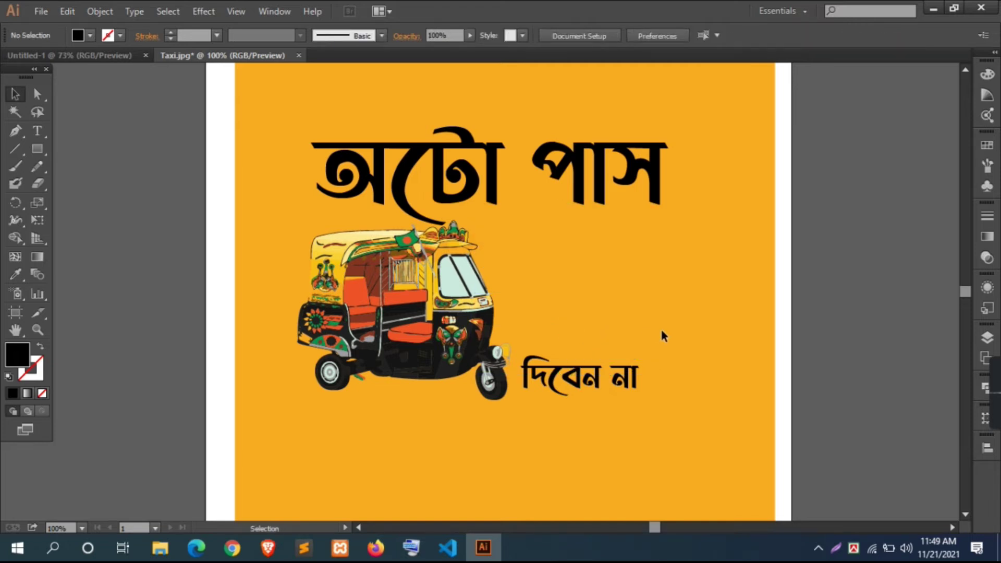
{"action": "left_click", "coordinate": [822, 301]}
{"action": "left_click", "coordinate": [642, 342]}
Step: Enlarge দিবেন না until it ends level with বলে, and enlarge গালি above it to about 71 pt
{"action": "left_click", "coordinate": [622, 384]}
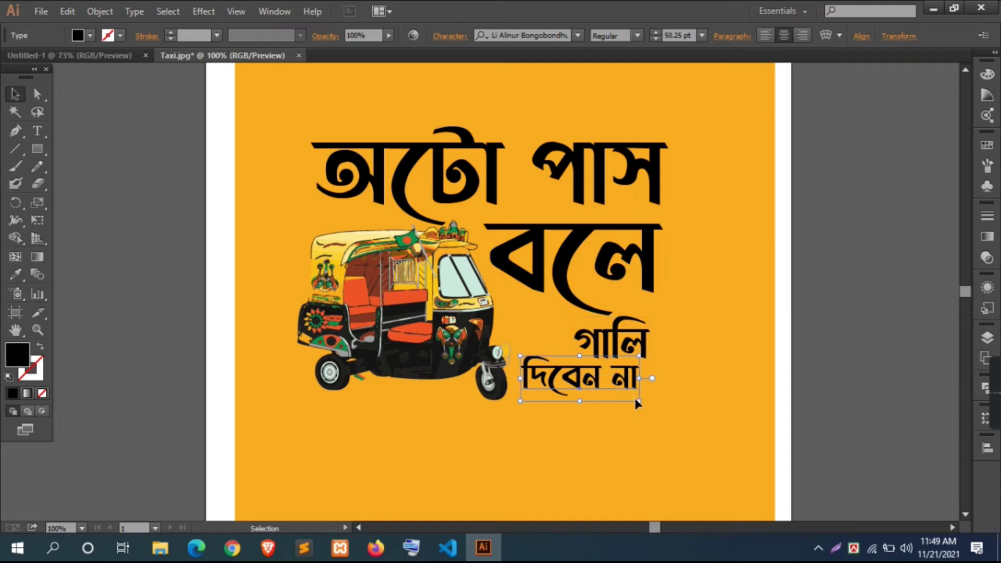
{"action": "left_click_drag", "start_coordinate": [640, 400], "coordinate": [662, 407]}
{"action": "left_click", "coordinate": [834, 358]}
{"action": "left_click", "coordinate": [660, 353]}
{"action": "left_click_drag", "start_coordinate": [654, 324], "coordinate": [665, 313]}
{"action": "left_click", "coordinate": [815, 284]}
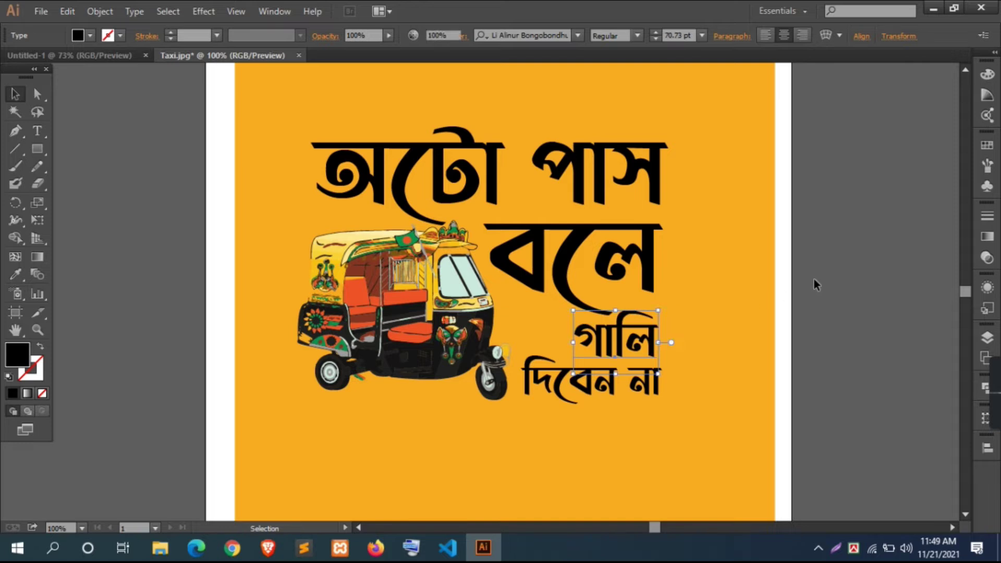
Step: Move the auto-rickshaw and slogan texts together off the orange background, onto the empty canvas right of the artboard
{"action": "key", "text": "ctrl+minus"}
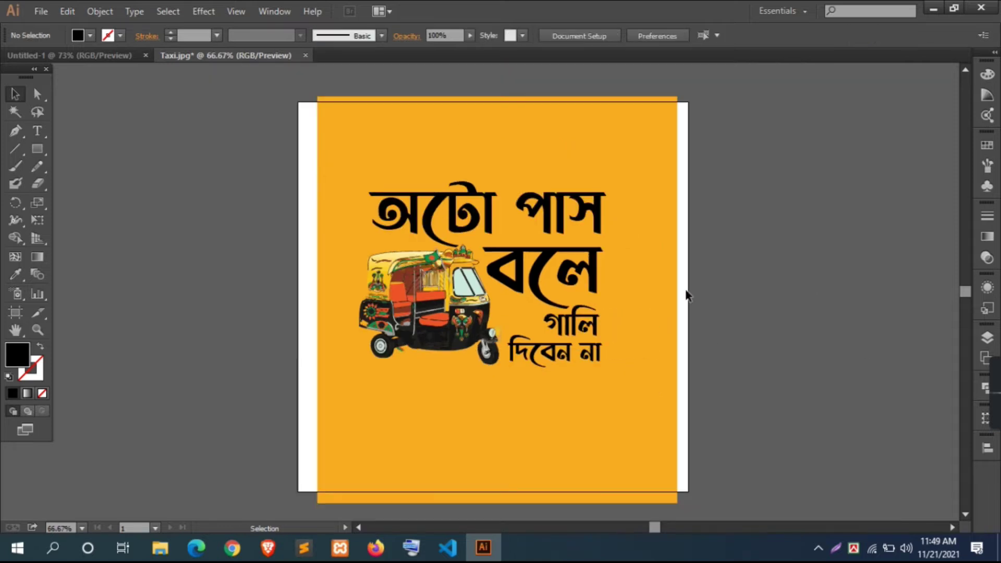
{"action": "left_click_drag", "start_coordinate": [635, 178], "coordinate": [417, 380]}
{"action": "left_click_drag", "start_coordinate": [447, 293], "coordinate": [831, 280]}
{"action": "left_click", "coordinate": [777, 401]}
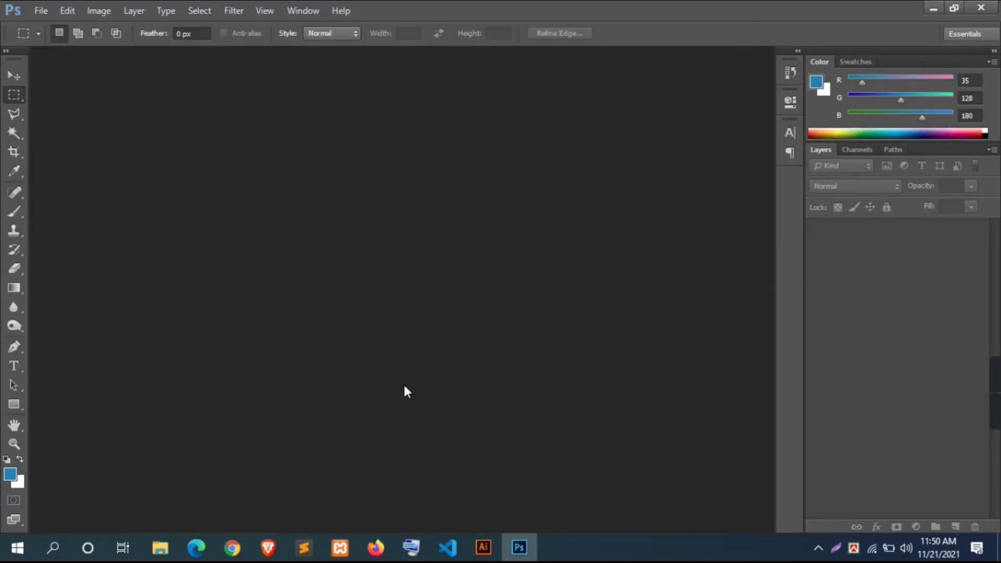
Step: In Photoshop, open the white T-shirt image 2_00d6bb1f5b-asket_tee_white_cart_thumb-original.jpg from Downloads and place its window mid-workspace
{"action": "left_click", "coordinate": [42, 10]}
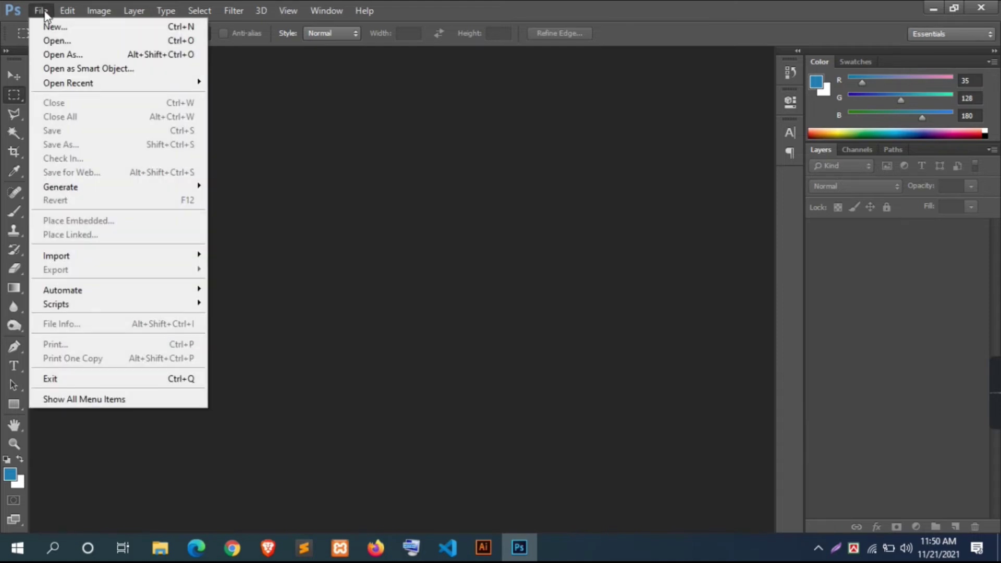
{"action": "left_click", "coordinate": [67, 38]}
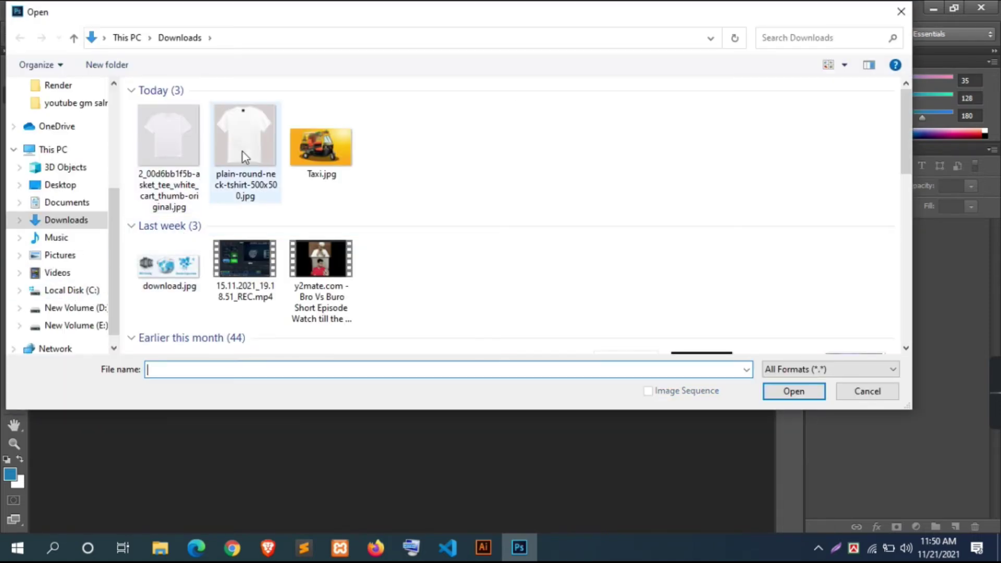
{"action": "left_click", "coordinate": [242, 151]}
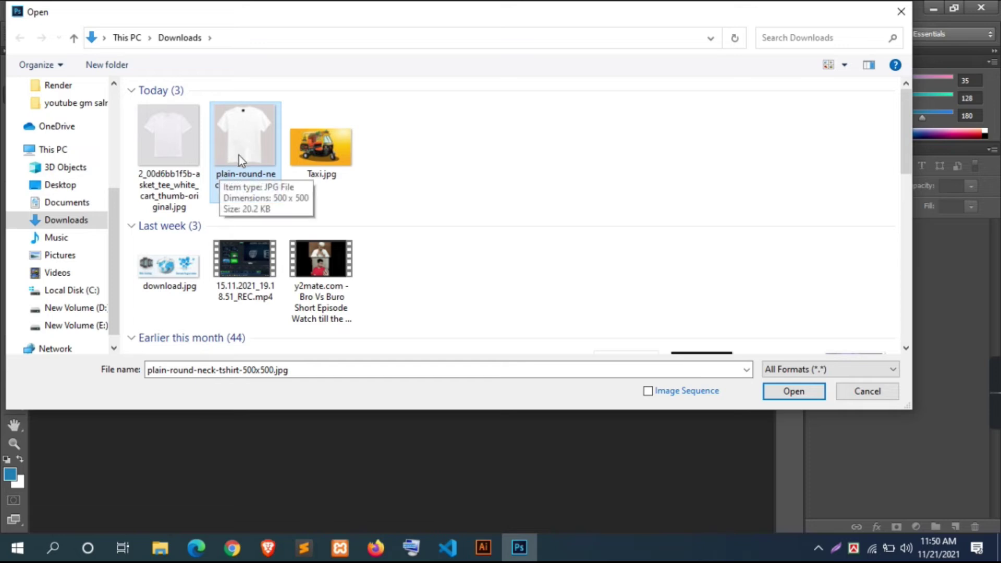
{"action": "left_click", "coordinate": [193, 146]}
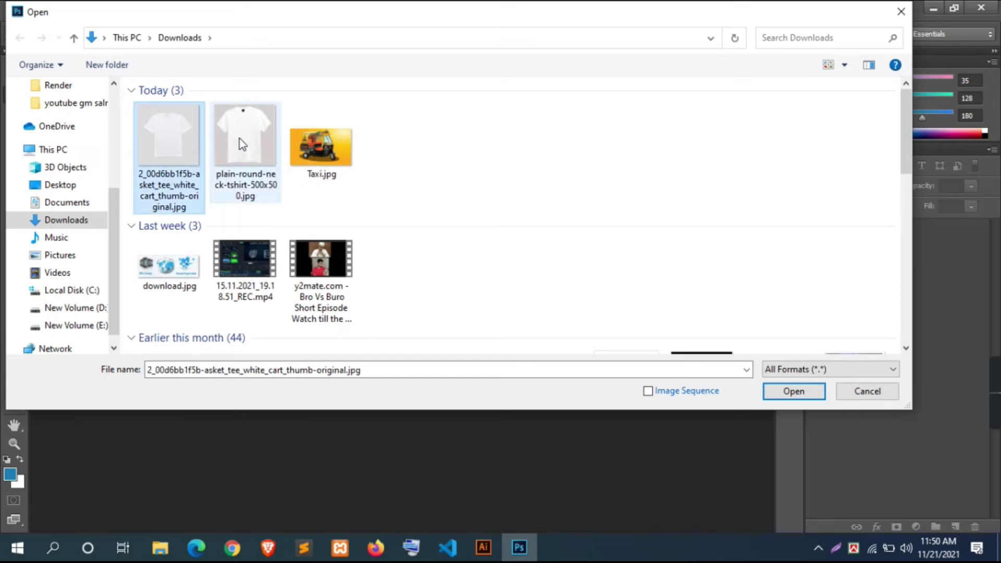
{"action": "left_click", "coordinate": [782, 391]}
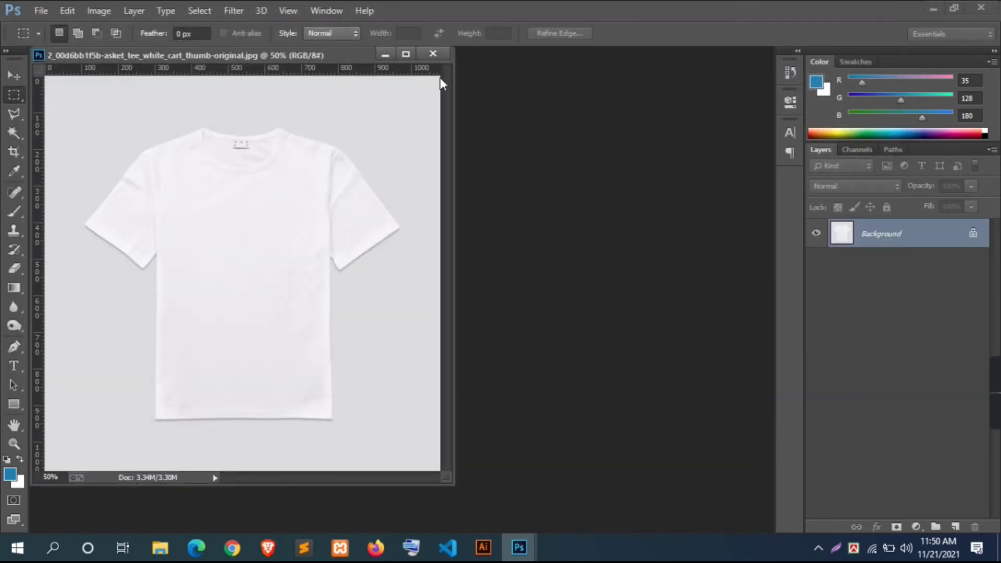
{"action": "left_click_drag", "start_coordinate": [251, 55], "coordinate": [411, 58]}
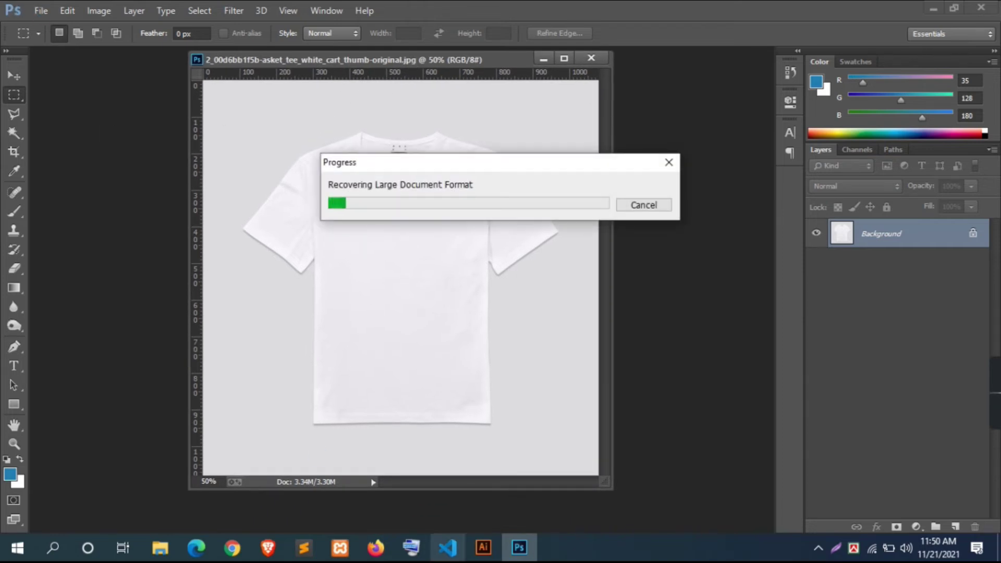
Step: Minimize the recovered domain-and-hosting document in Photoshop, and shift and enlarge the white T-shirt image window
{"action": "left_click", "coordinate": [483, 547]}
{"action": "scroll", "coordinate": [481, 337], "scroll_direction": "down", "scroll_amount": 2}
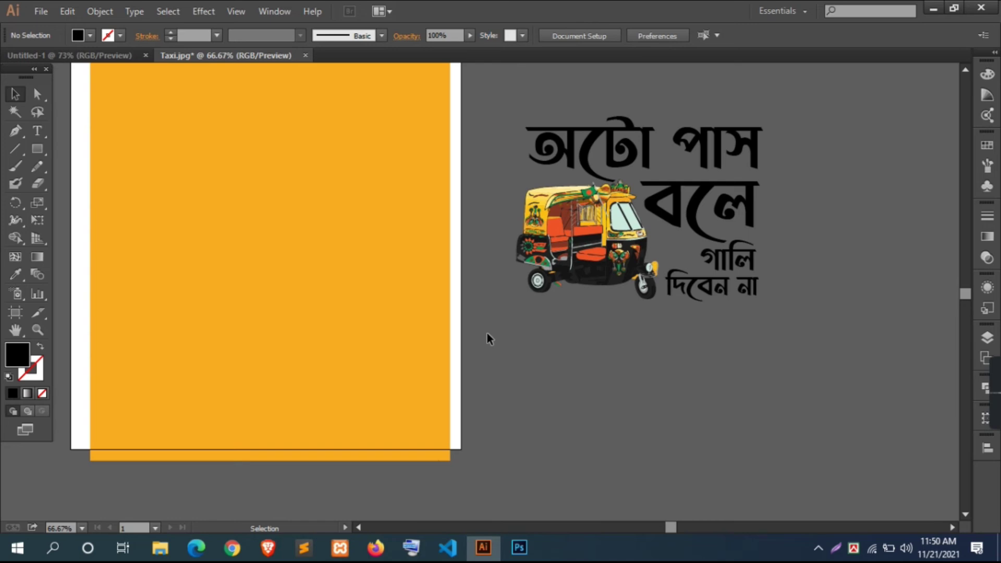
{"action": "key", "text": "alt+Tab"}
{"action": "key", "text": "alt+f"}
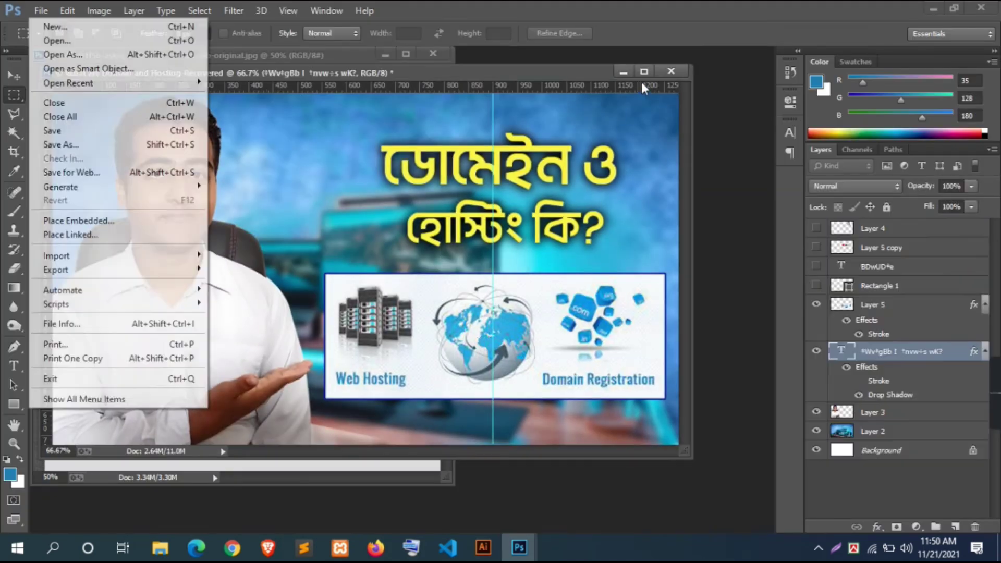
{"action": "key", "text": "Escape"}
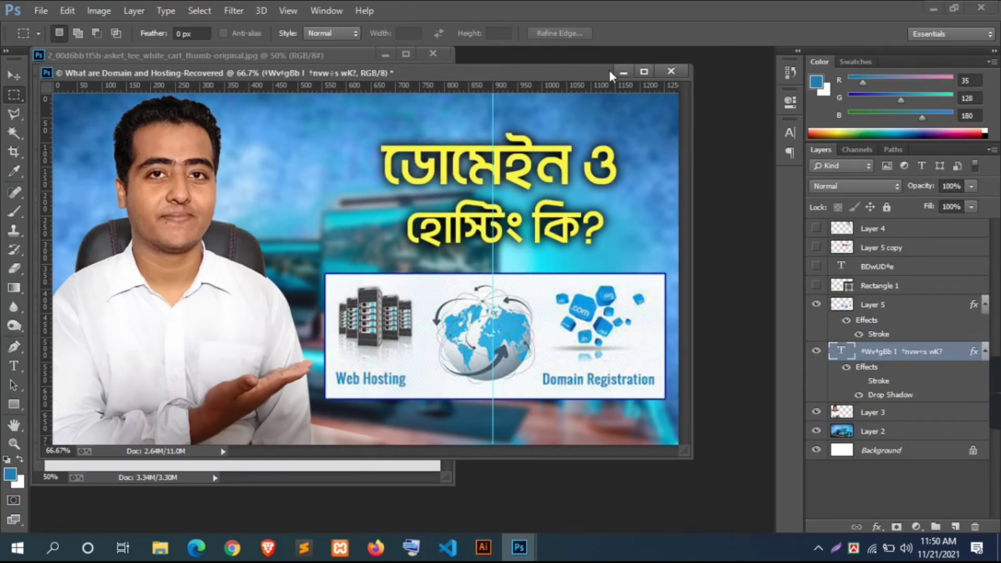
{"action": "left_click", "coordinate": [623, 71]}
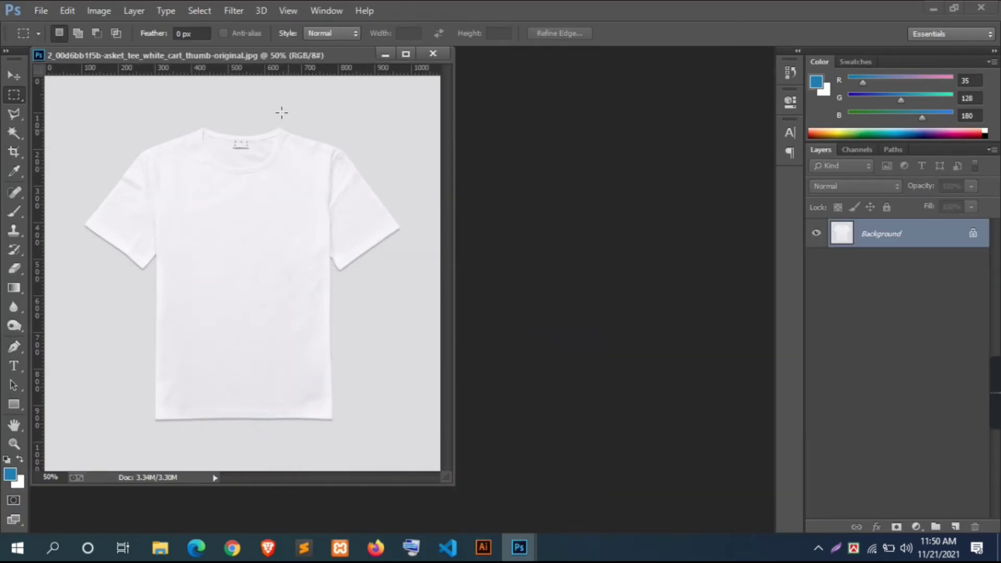
{"action": "left_click_drag", "start_coordinate": [293, 61], "coordinate": [361, 69]}
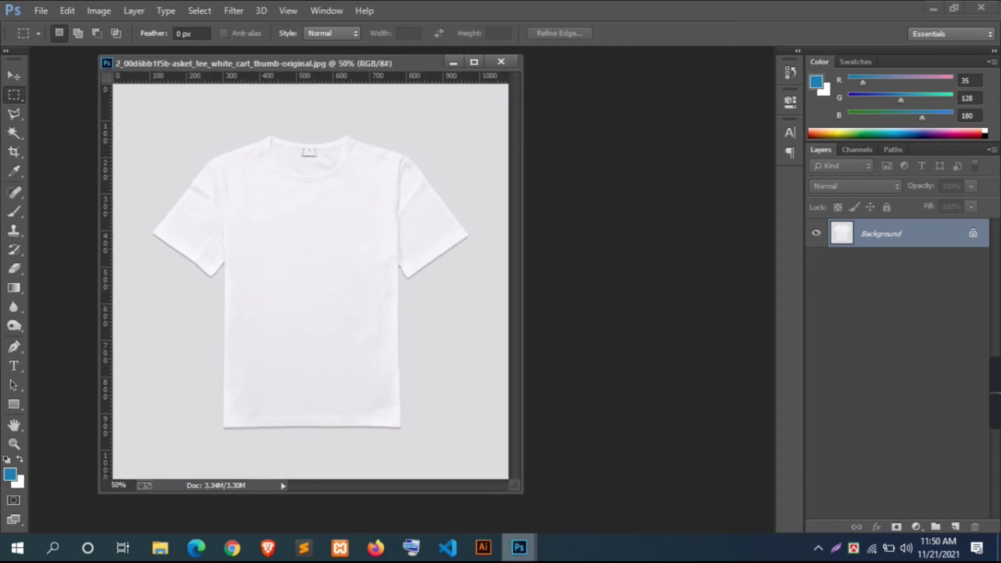
{"action": "left_click_drag", "start_coordinate": [515, 490], "coordinate": [571, 517]}
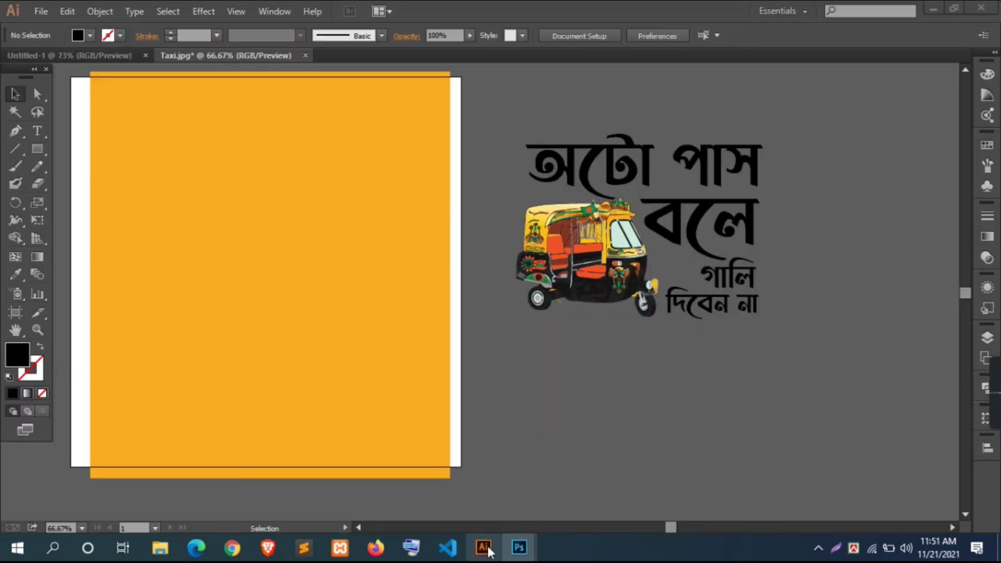
Step: Switch to Illustrator and bring the grouped auto-rickshaw and slogan artwork into the Photoshop T-shirt document
{"action": "left_click", "coordinate": [483, 547]}
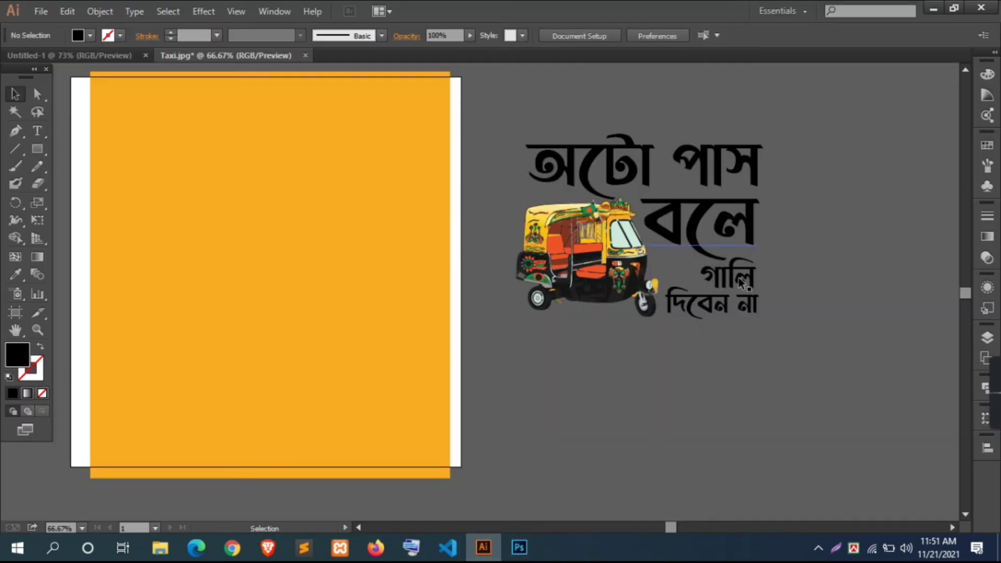
{"action": "left_click", "coordinate": [625, 257]}
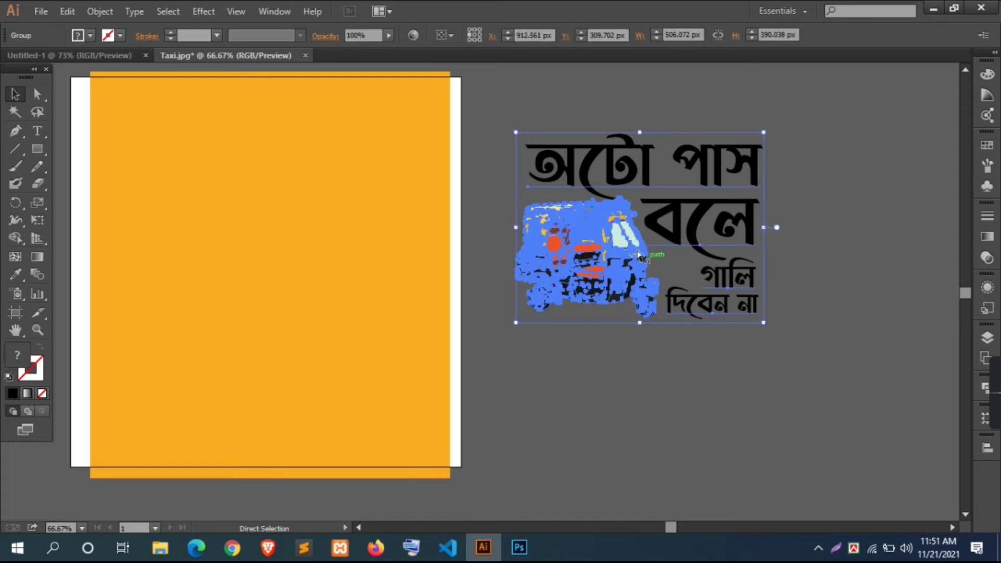
{"action": "left_click_drag", "start_coordinate": [626, 257], "coordinate": [345, 284]}
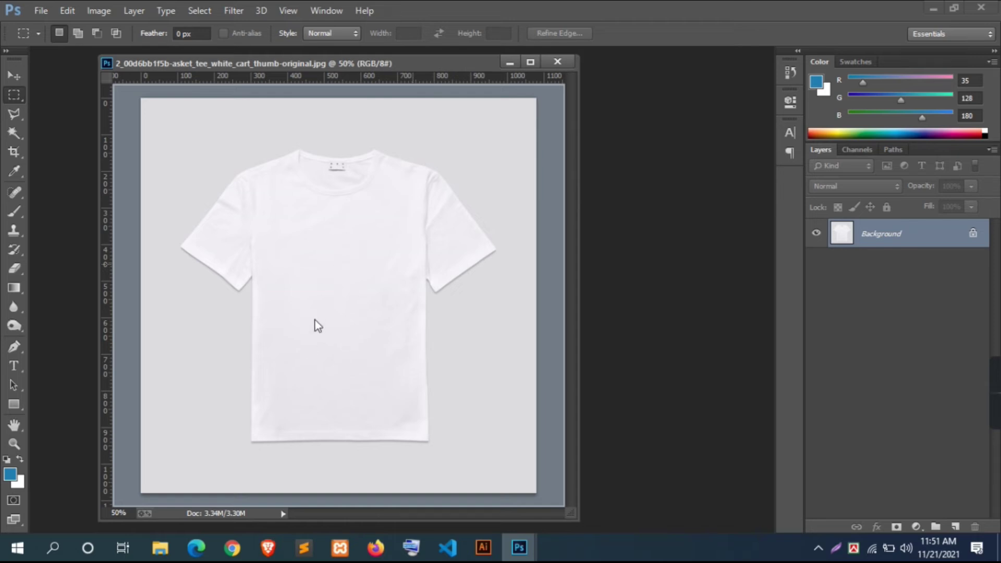
{"action": "left_click_drag", "start_coordinate": [315, 320], "coordinate": [315, 320]}
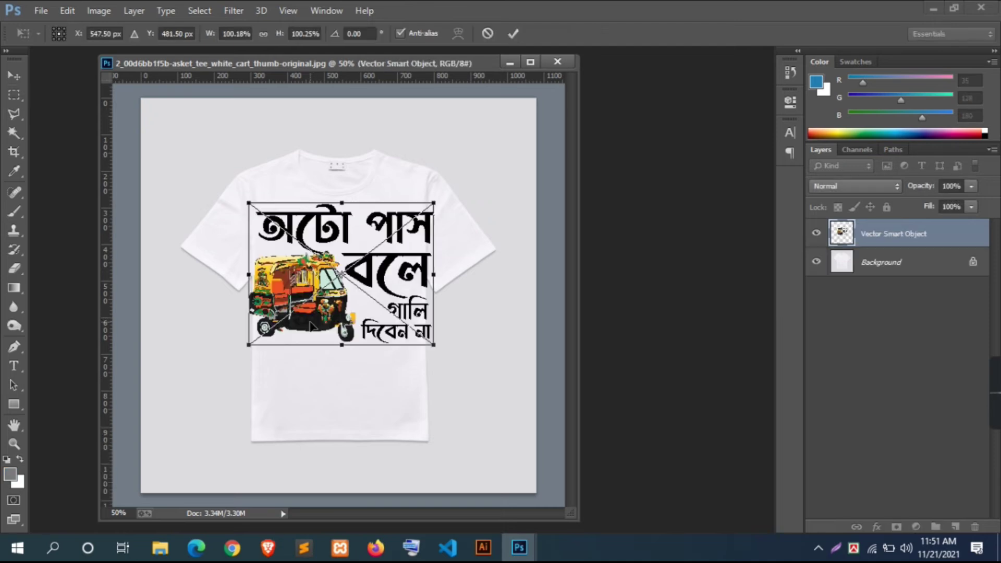
Step: Scale the placed artwork to about 58.7%, place it on the shirt's chest, and dock the document window
{"action": "left_click_drag", "start_coordinate": [434, 203], "coordinate": [395, 223]}
{"action": "left_click_drag", "start_coordinate": [365, 281], "coordinate": [365, 298]}
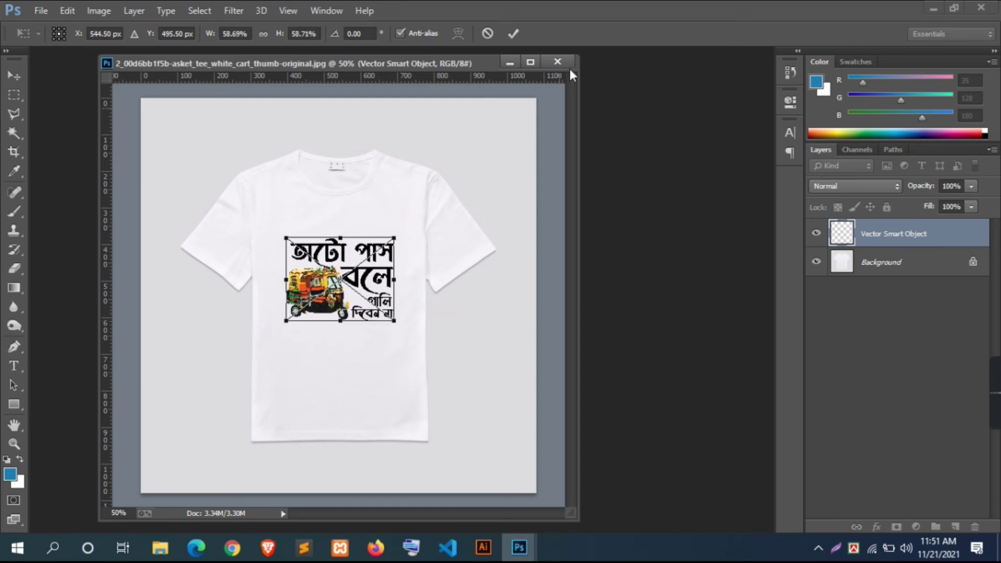
{"action": "left_click", "coordinate": [511, 35]}
{"action": "left_click_drag", "start_coordinate": [440, 63], "coordinate": [477, 55]}
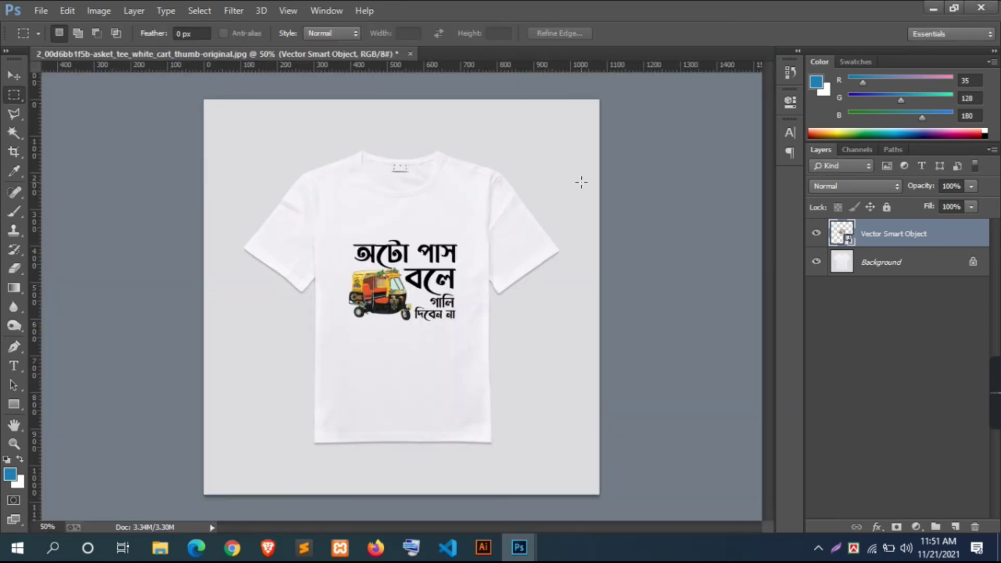
Step: Fine-tune the artwork's position on the chest by moving it slightly left with the Move tool
{"action": "key", "text": "ctrl+plus"}
{"action": "key", "text": "ctrl+plus"}
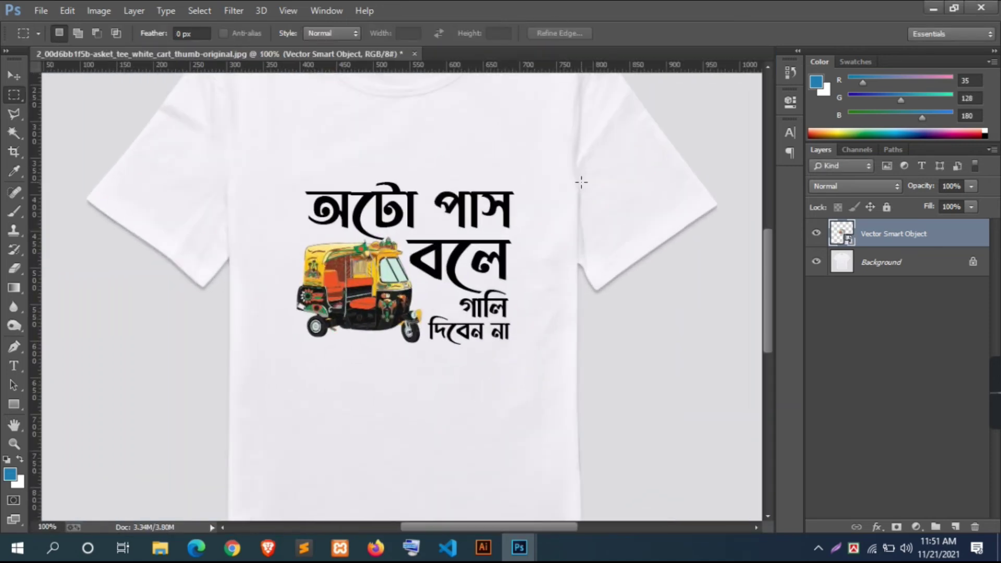
{"action": "scroll", "coordinate": [584, 203], "scroll_direction": "up", "scroll_amount": 2}
{"action": "scroll", "coordinate": [583, 204], "scroll_direction": "up", "scroll_amount": 2}
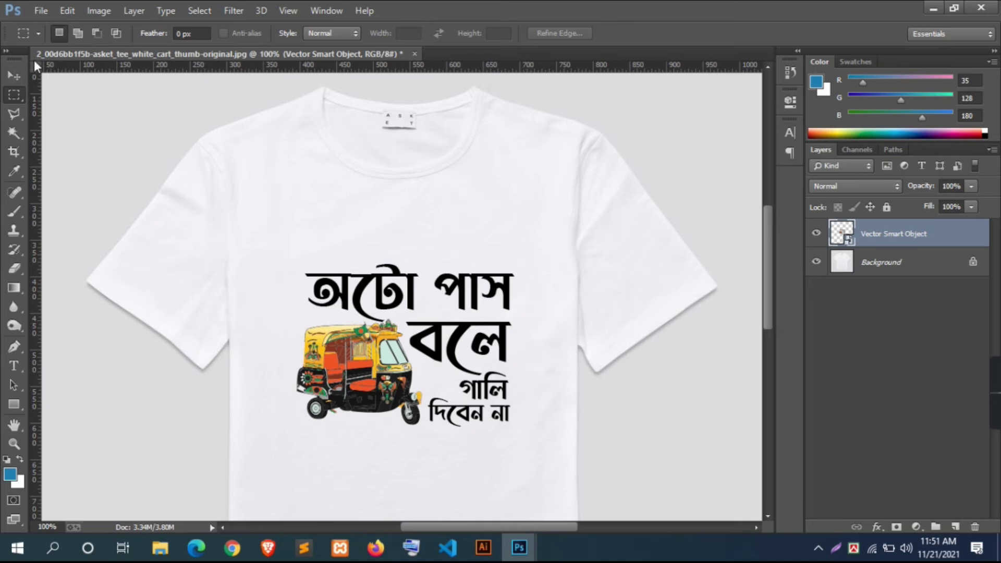
{"action": "left_click", "coordinate": [14, 76]}
{"action": "scroll", "coordinate": [534, 367], "scroll_direction": "down", "scroll_amount": 2}
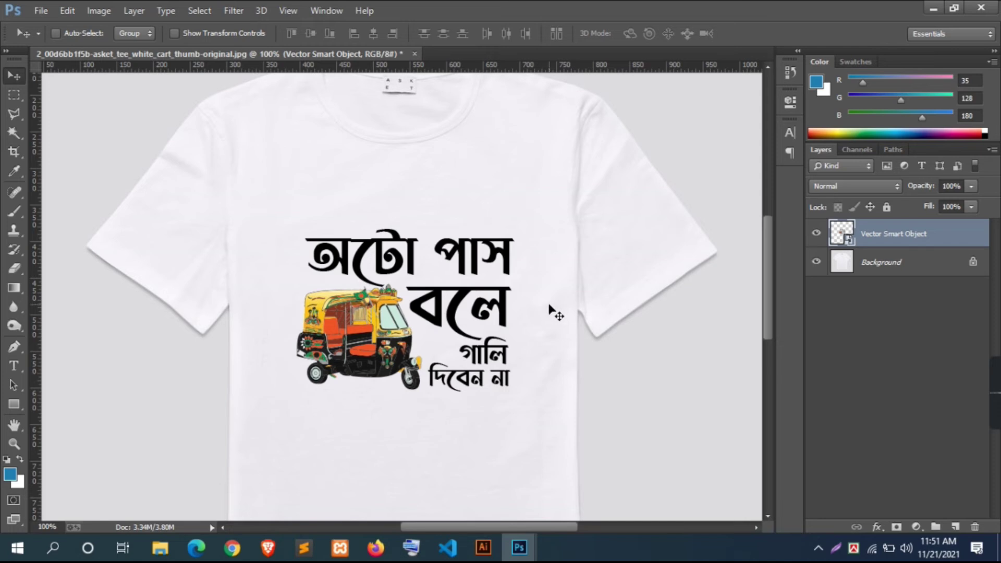
{"action": "key", "text": "ctrl+minus"}
{"action": "left_click_drag", "start_coordinate": [381, 326], "coordinate": [380, 325]}
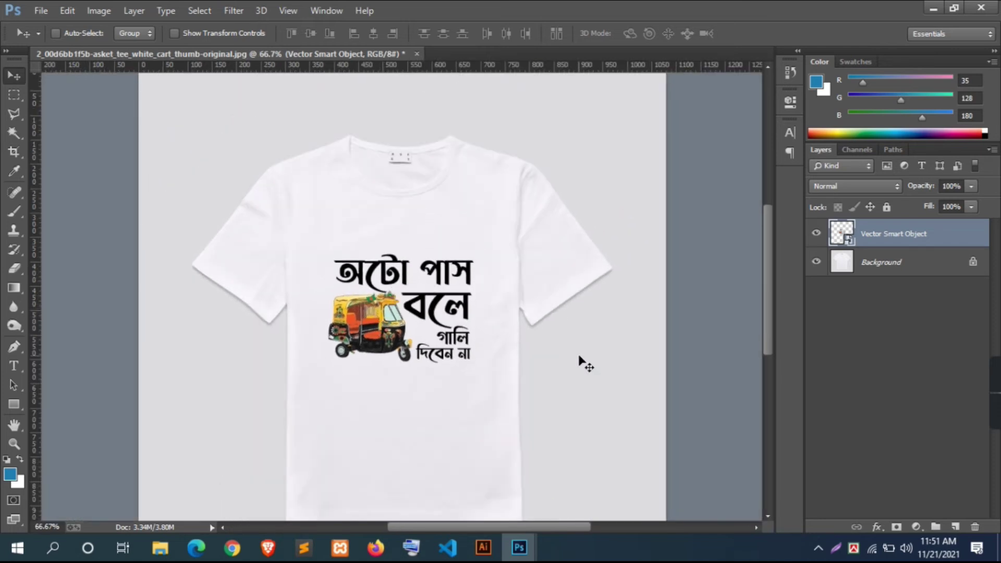
{"action": "key", "text": "ctrl+minus"}
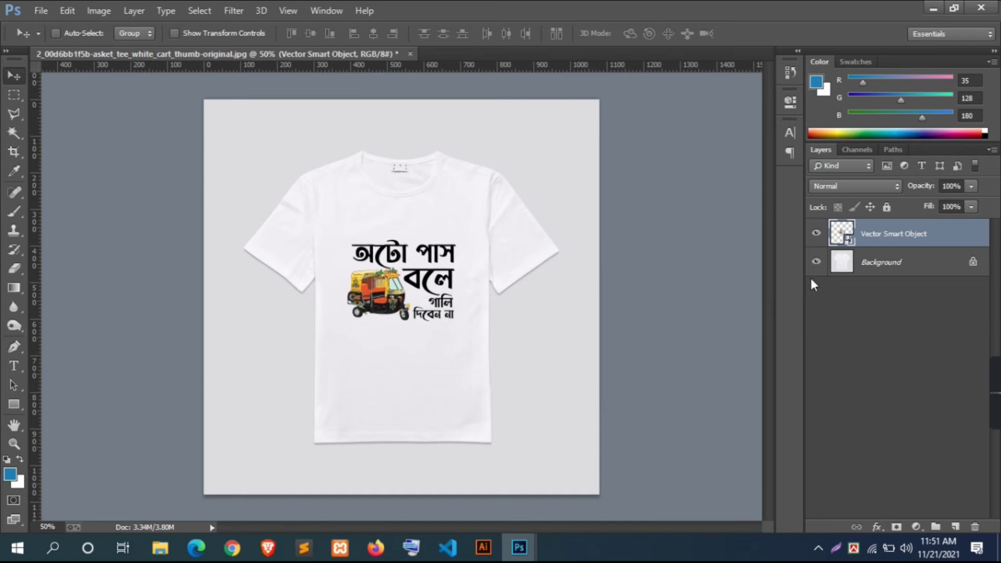
Step: Hide the Vector Smart Object layer and make the Background layer active
{"action": "left_click", "coordinate": [816, 234]}
{"action": "left_click", "coordinate": [817, 233]}
{"action": "left_click", "coordinate": [816, 234]}
{"action": "left_click", "coordinate": [874, 274]}
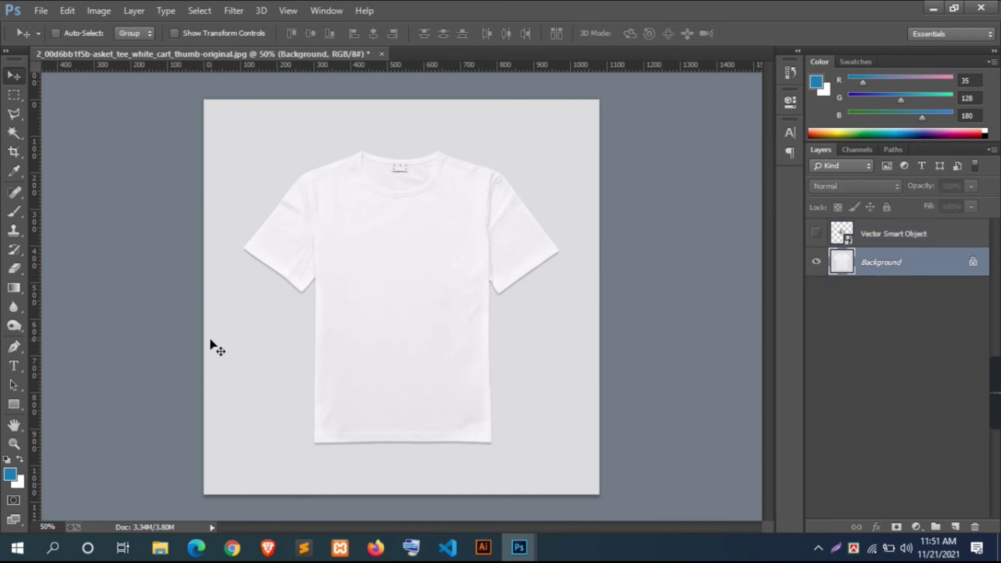
Step: Outline the T-shirt with the Polygonal Lasso from the left armpit around the hem, right sleeve and collar to the left sleeve's outer corner
{"action": "mouse_move", "coordinate": [19, 116]}
{"action": "left_mouse_down"}
{"action": "mouse_move", "coordinate": [59, 140]}
{"action": "mouse_move", "coordinate": [70, 122]}
{"action": "left_mouse_up"}
{"action": "left_click", "coordinate": [315, 282]}
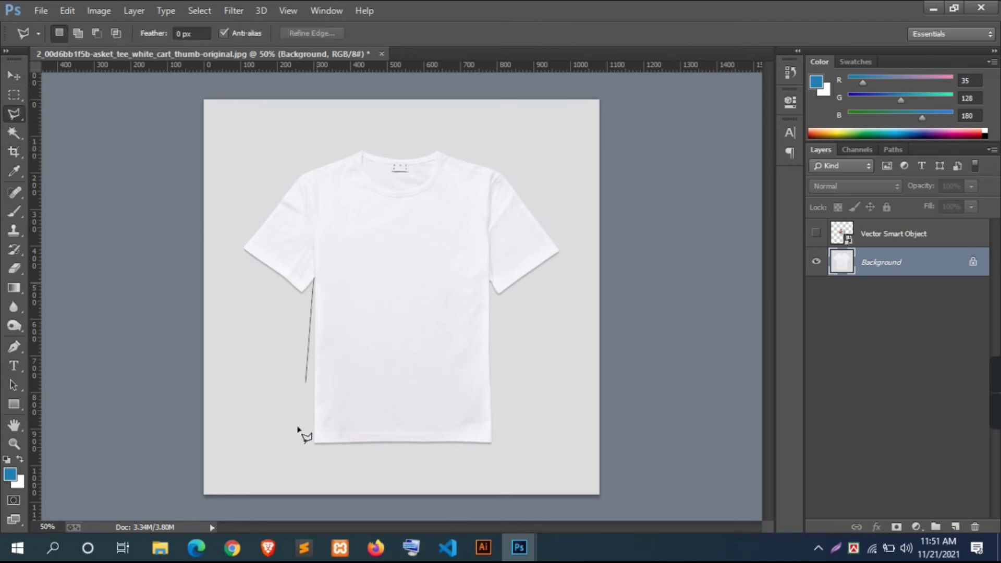
{"action": "left_click", "coordinate": [315, 443]}
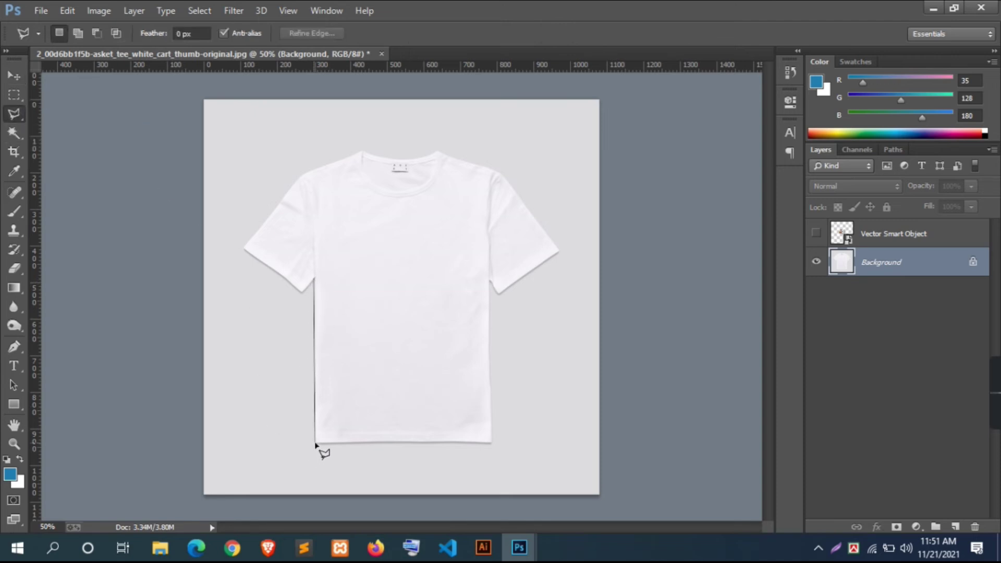
{"action": "left_click", "coordinate": [493, 445]}
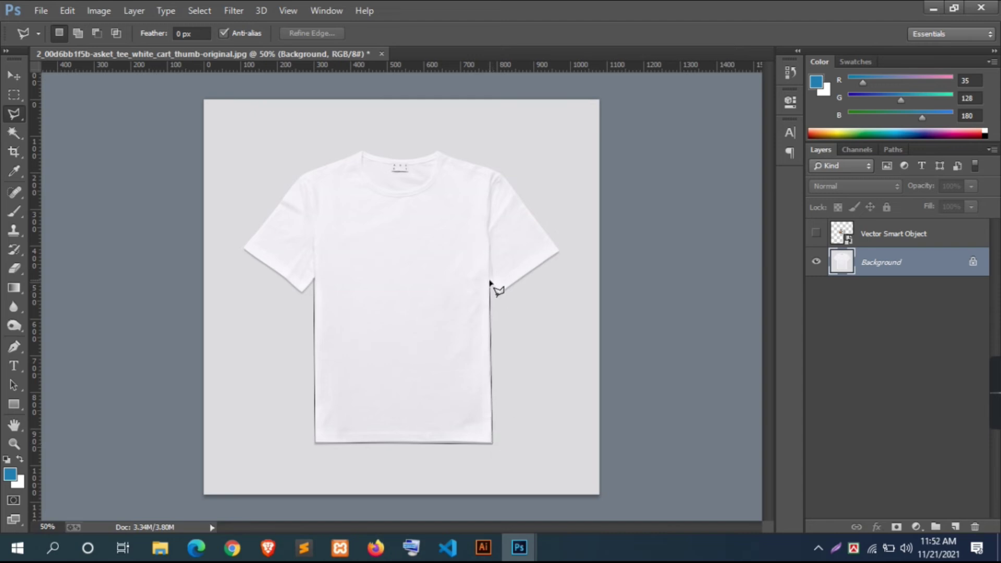
{"action": "left_click", "coordinate": [499, 295]}
{"action": "left_click", "coordinate": [559, 251]}
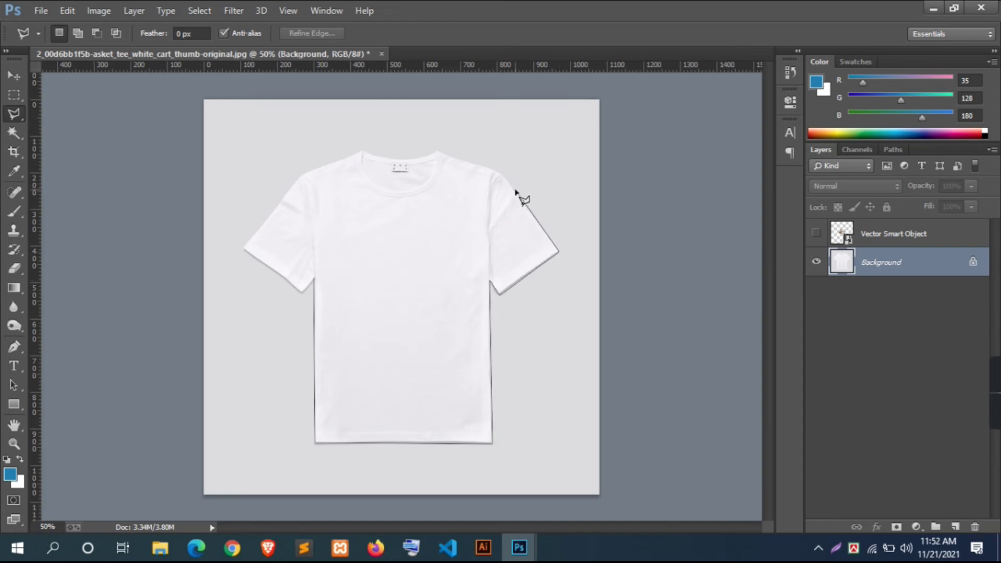
{"action": "left_click", "coordinate": [499, 175]}
{"action": "left_click", "coordinate": [437, 152]}
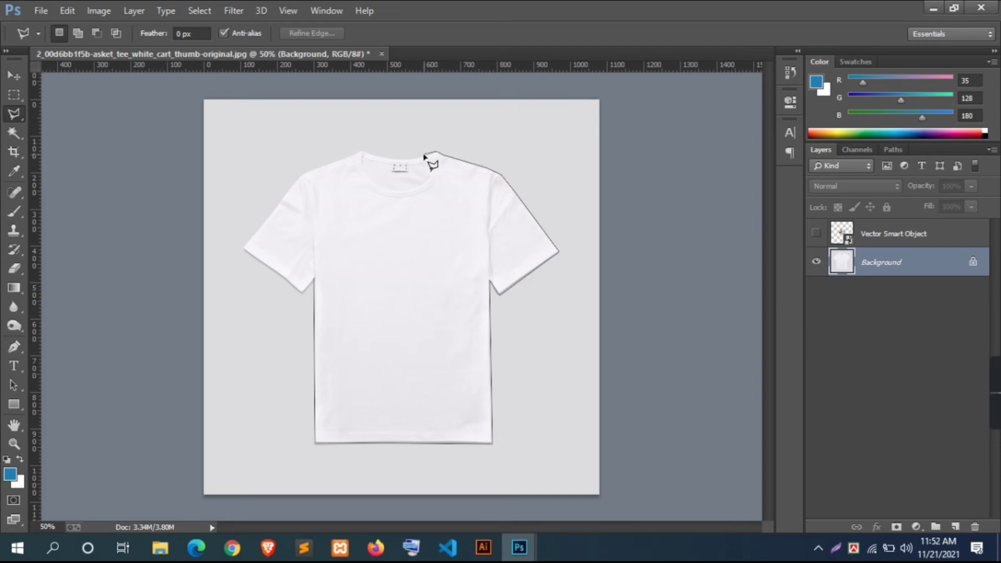
{"action": "left_click", "coordinate": [416, 160]}
{"action": "left_click", "coordinate": [424, 158]}
{"action": "left_click", "coordinate": [362, 152]}
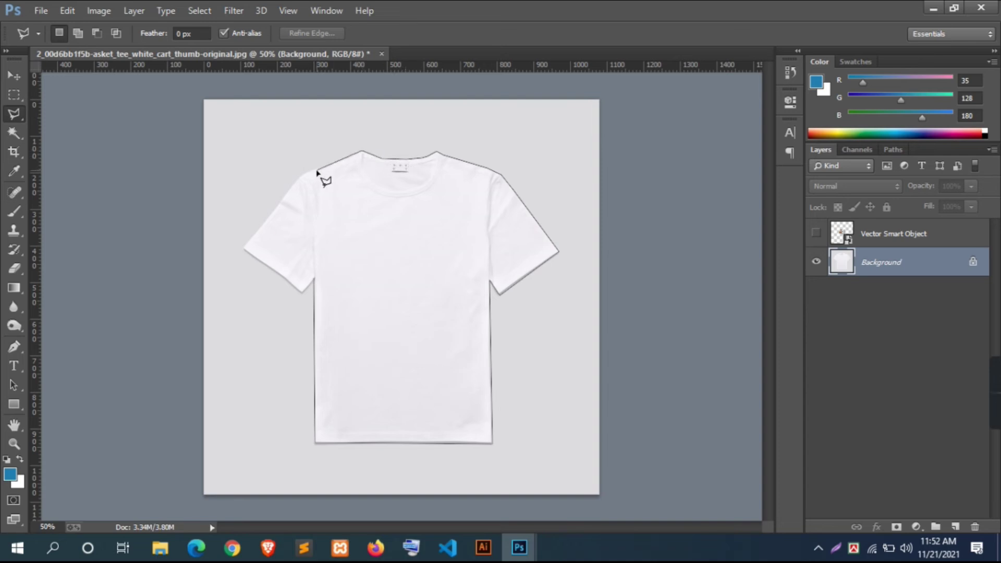
{"action": "left_click", "coordinate": [305, 174]}
{"action": "left_click", "coordinate": [244, 249]}
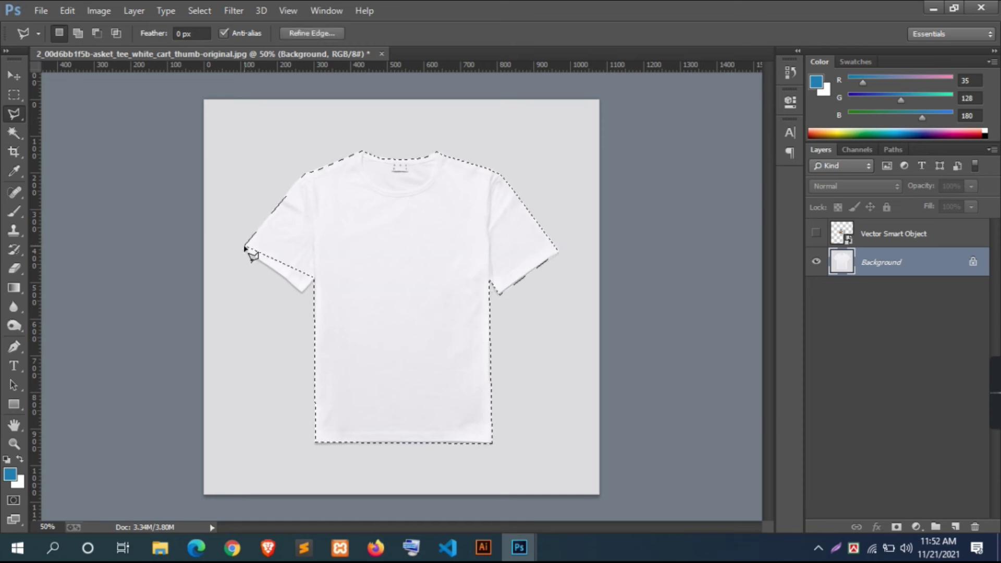
Step: Keep the shirt selection and add the left sleeve's lower edge to it with the Polygonal Lasso
{"action": "key", "text": "ctrl+d"}
{"action": "key", "text": "ctrl+z"}
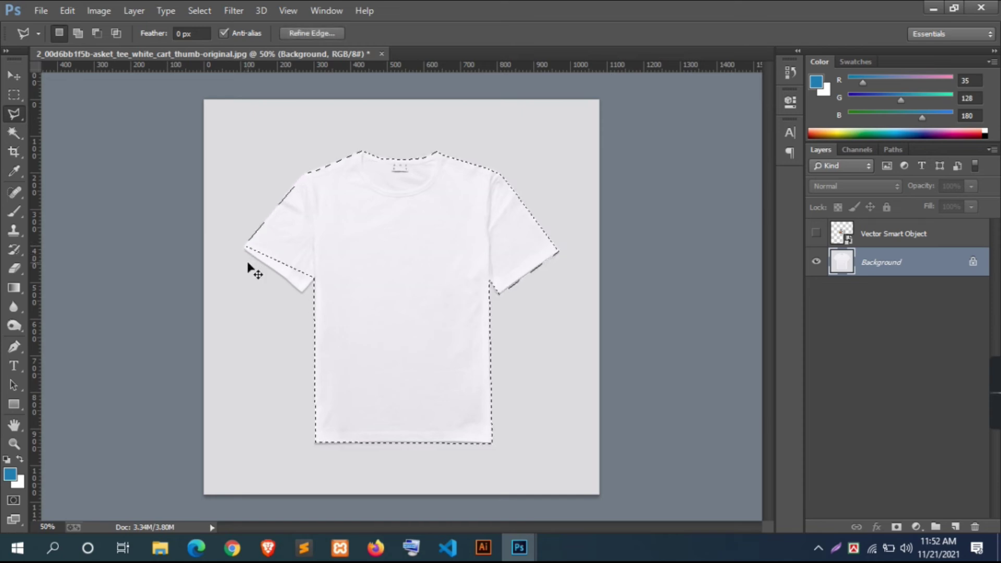
{"action": "key", "text": "ctrl+z"}
{"action": "key", "text": "ctrl+z"}
{"action": "key", "text": "shift+alt"}
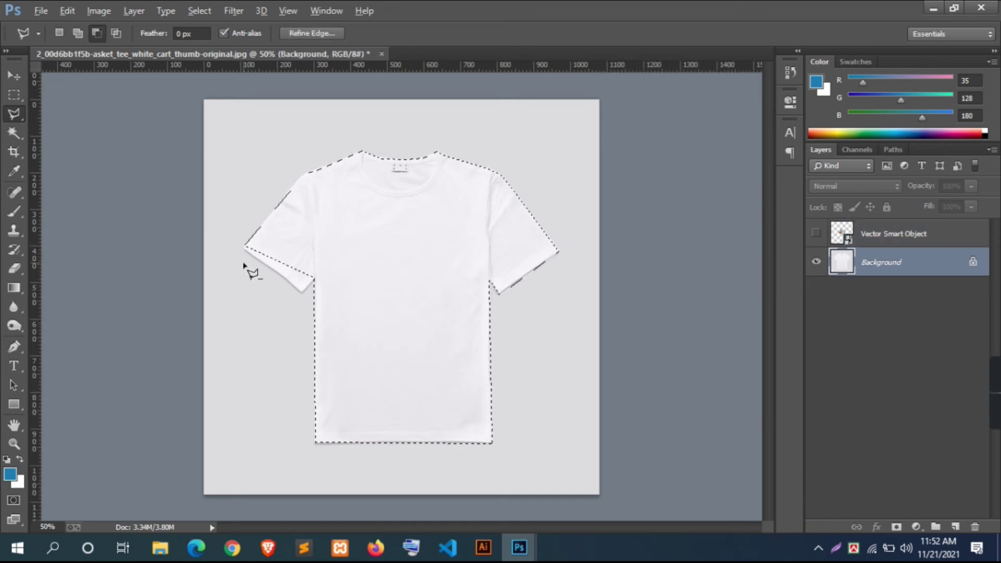
{"action": "key", "text": "shift"}
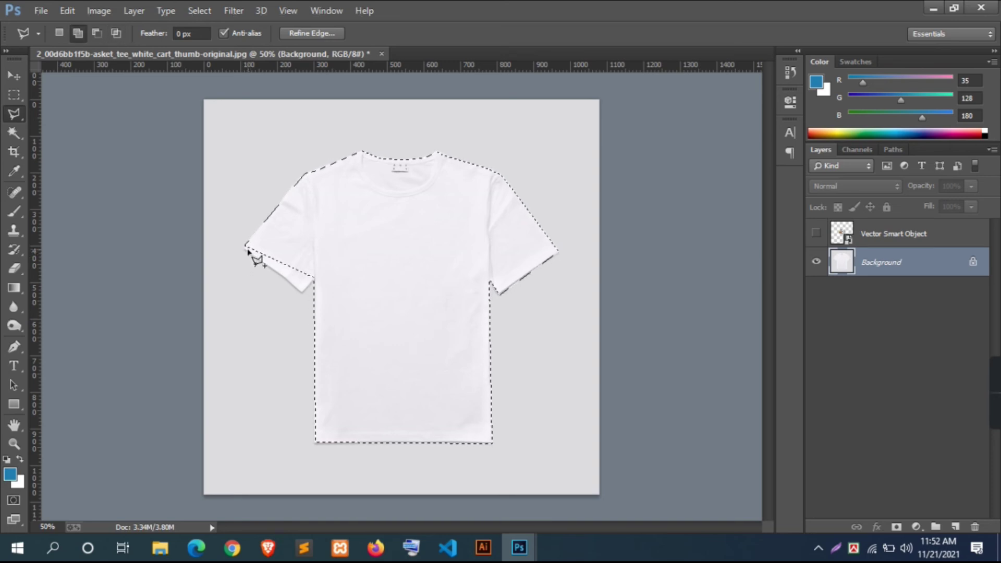
{"action": "left_click", "coordinate": [244, 246]}
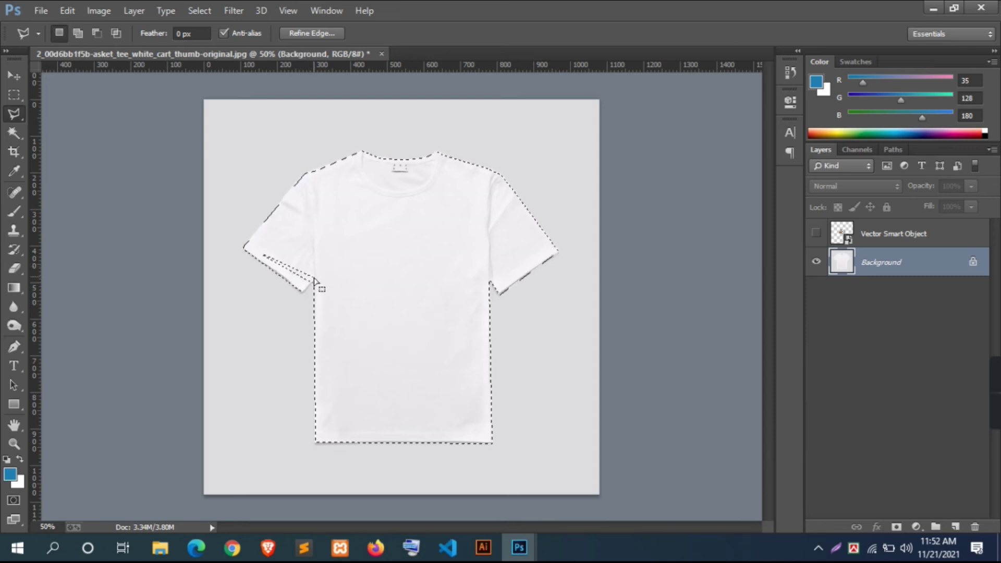
Step: Fill the gap in the left sleeve's selection using Quick Selection, reduce the brush to 35, and copy the selected shirt to a new layer
{"action": "left_click", "coordinate": [14, 211]}
{"action": "left_click", "coordinate": [14, 152]}
{"action": "left_click", "coordinate": [14, 192]}
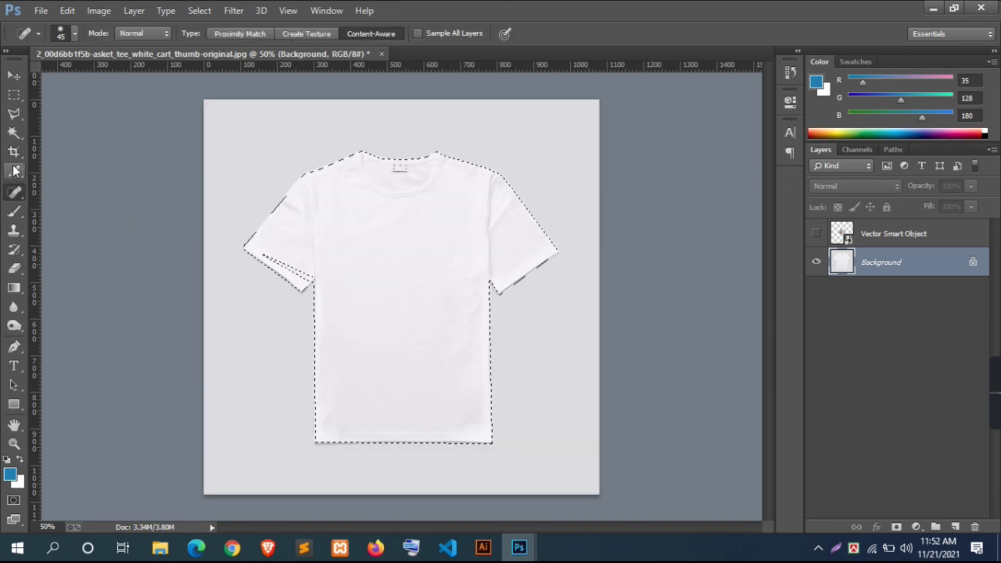
{"action": "left_click", "coordinate": [15, 133]}
{"action": "right_click", "coordinate": [17, 136]}
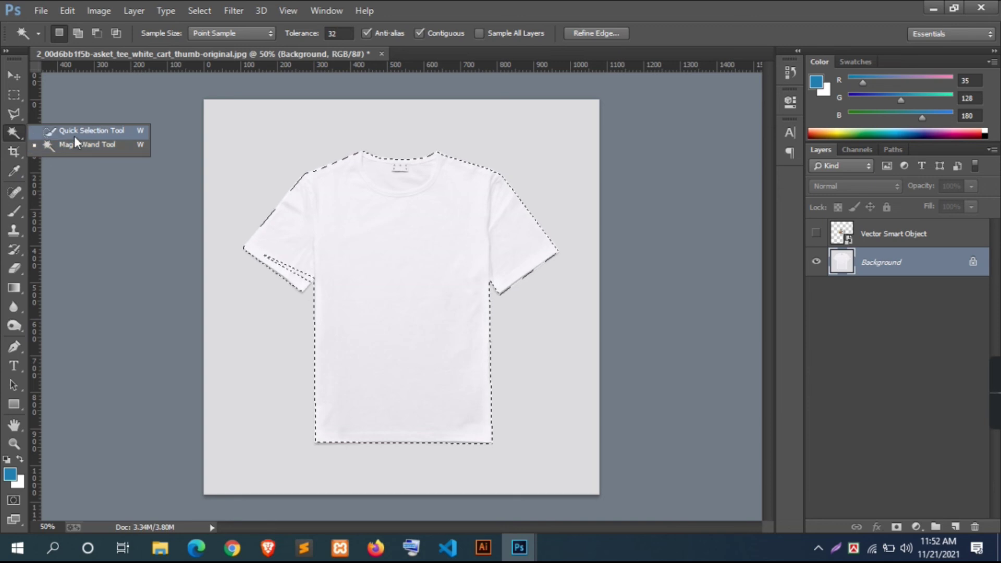
{"action": "left_click", "coordinate": [73, 130]}
{"action": "mouse_move", "coordinate": [283, 210]}
{"action": "left_mouse_down"}
{"action": "mouse_move", "coordinate": [271, 235]}
{"action": "mouse_move", "coordinate": [277, 254]}
{"action": "left_mouse_up"}
{"action": "key", "text": "["}
{"action": "key", "text": "["}
{"action": "key", "text": "["}
{"action": "key", "text": "["}
{"action": "key", "text": "["}
{"action": "key", "text": "["}
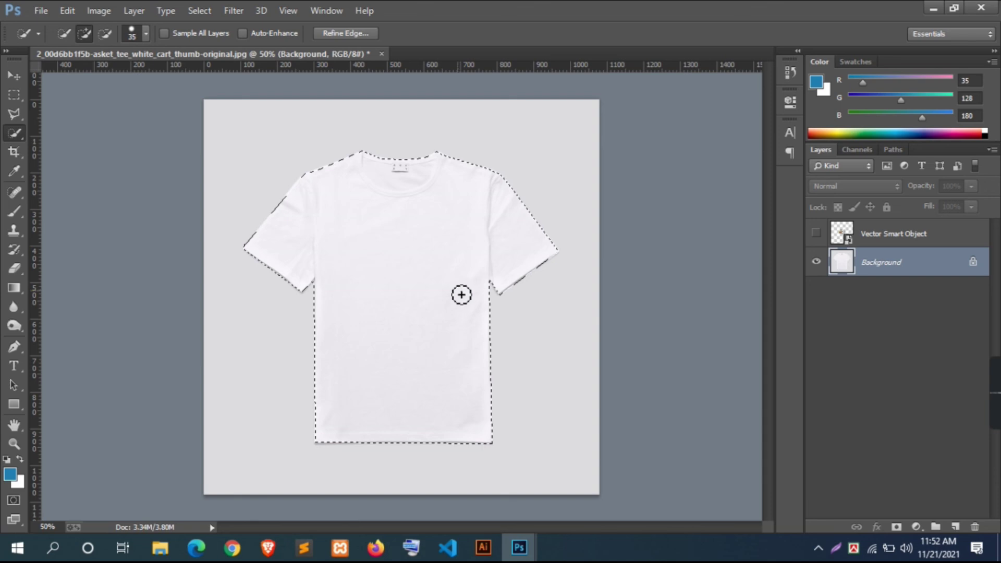
{"action": "key", "text": "ctrl+j"}
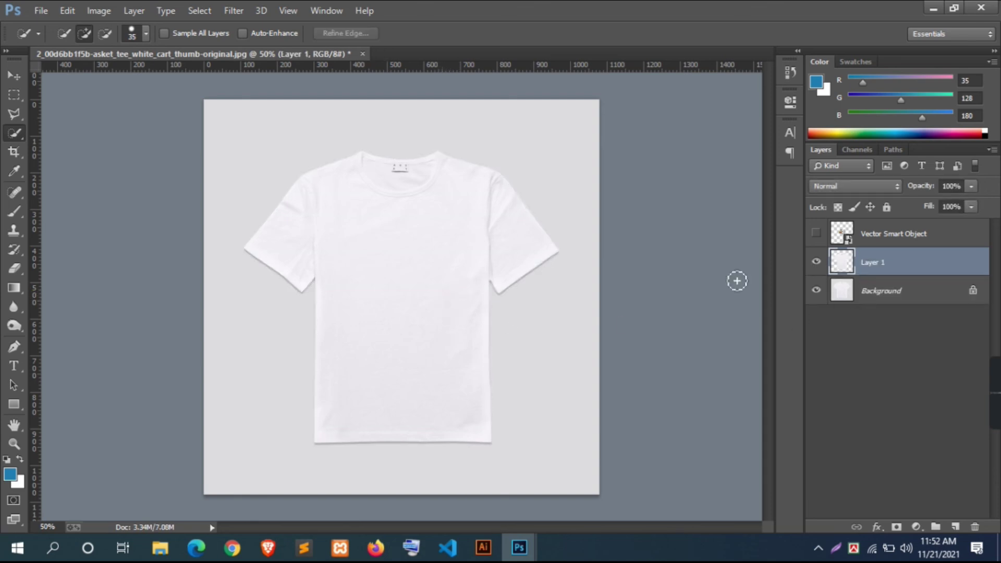
Step: Start a Black & White adjustment on the copied shirt layer, enable Tint and open its tint colour for editing
{"action": "left_click", "coordinate": [234, 11]}
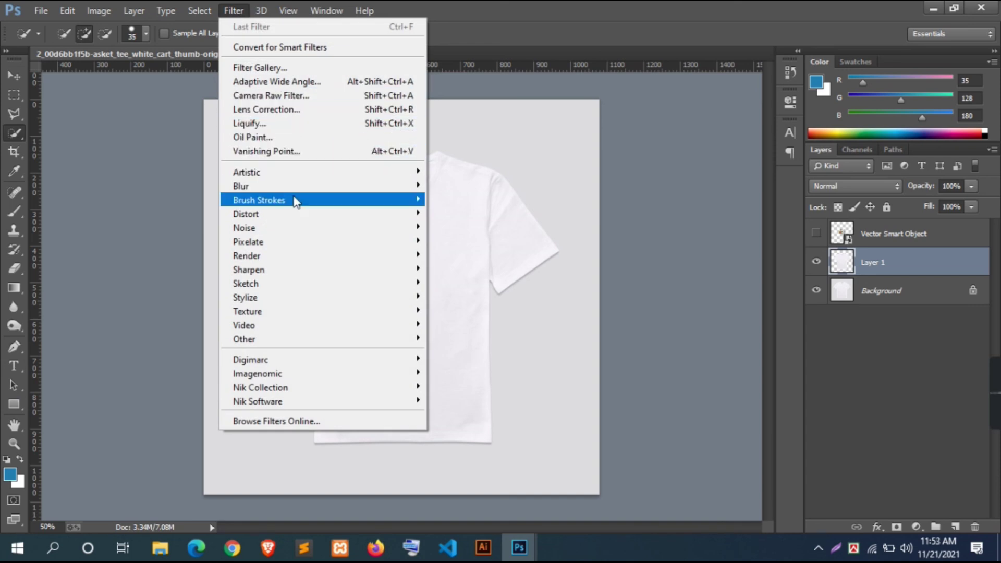
{"action": "mouse_move", "coordinate": [151, 11]}
{"action": "mouse_move", "coordinate": [97, 10]}
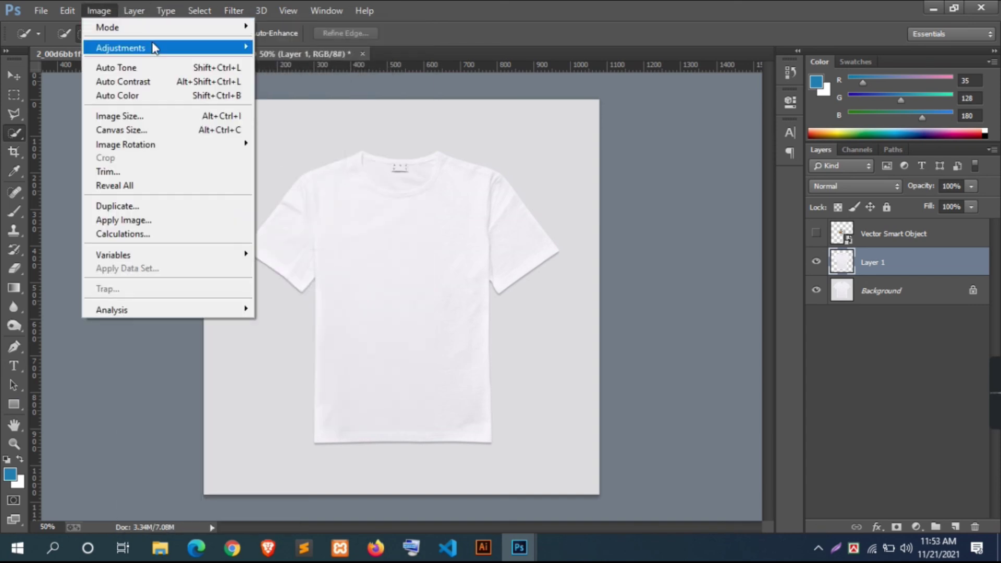
{"action": "mouse_move", "coordinate": [195, 46]}
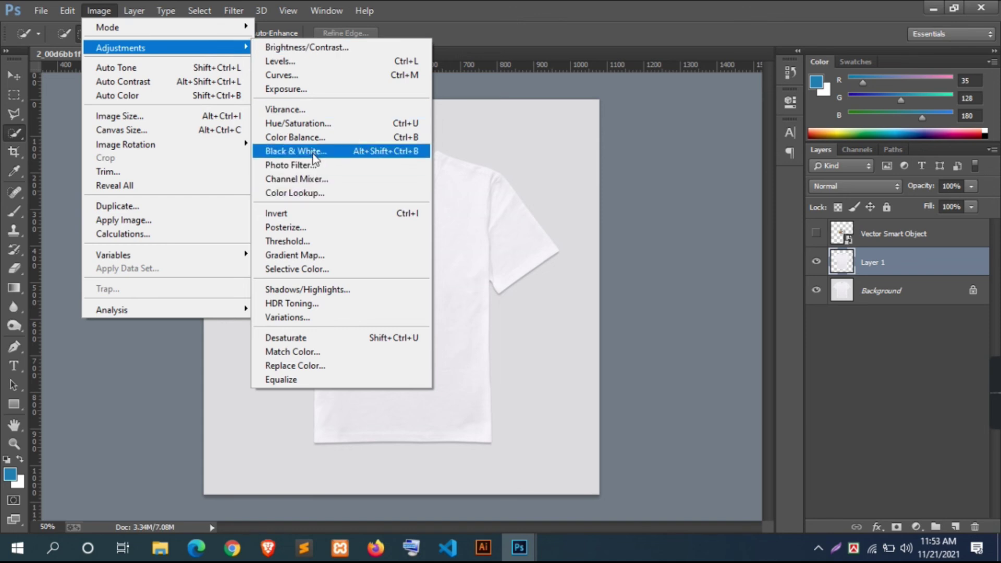
{"action": "left_click", "coordinate": [314, 151]}
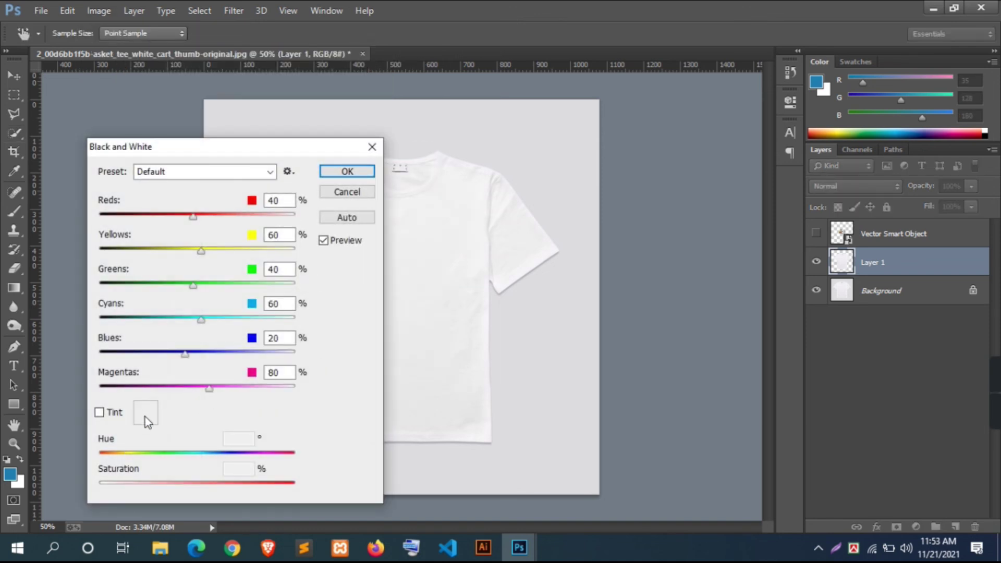
{"action": "left_click", "coordinate": [100, 412]}
{"action": "left_click", "coordinate": [149, 415]}
Step: Set the shirt's tint colour to yellow #fce806 and lower the Reds level of the Black & White adjustment
{"action": "left_click_drag", "start_coordinate": [626, 320], "coordinate": [771, 197]}
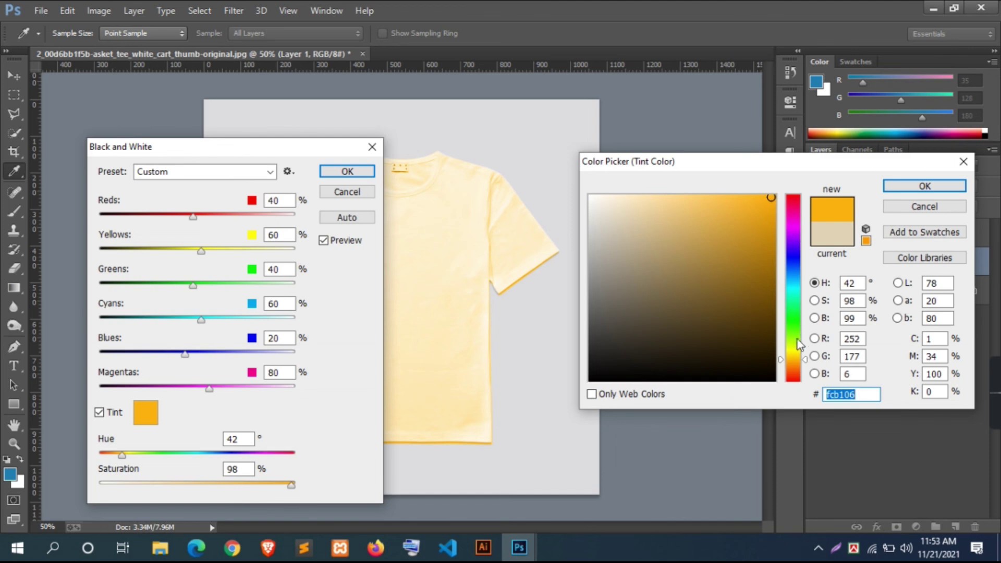
{"action": "mouse_move", "coordinate": [802, 357]}
{"action": "left_mouse_down"}
{"action": "mouse_move", "coordinate": [809, 344]}
{"action": "mouse_move", "coordinate": [806, 351]}
{"action": "left_mouse_up"}
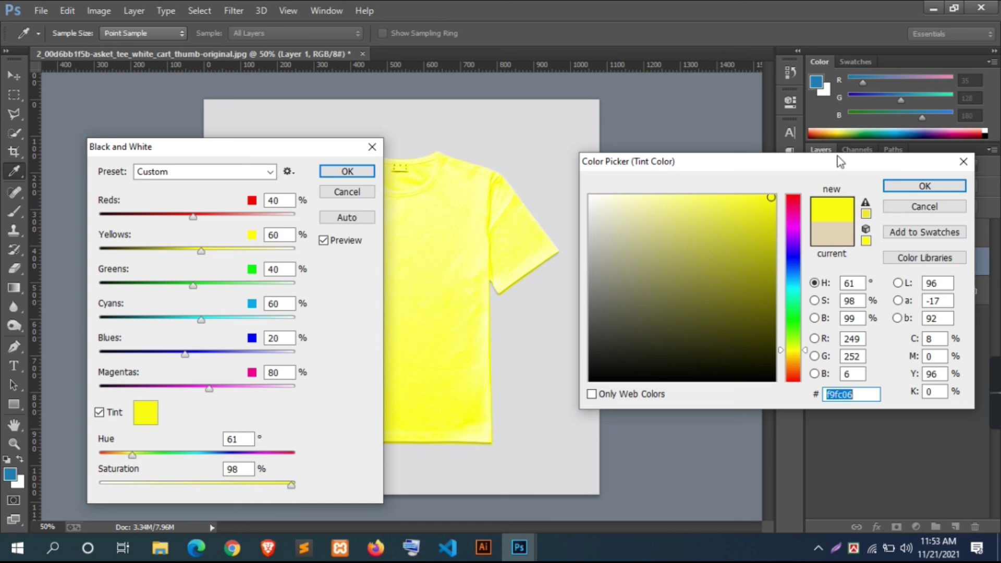
{"action": "left_click_drag", "start_coordinate": [804, 353], "coordinate": [814, 358]}
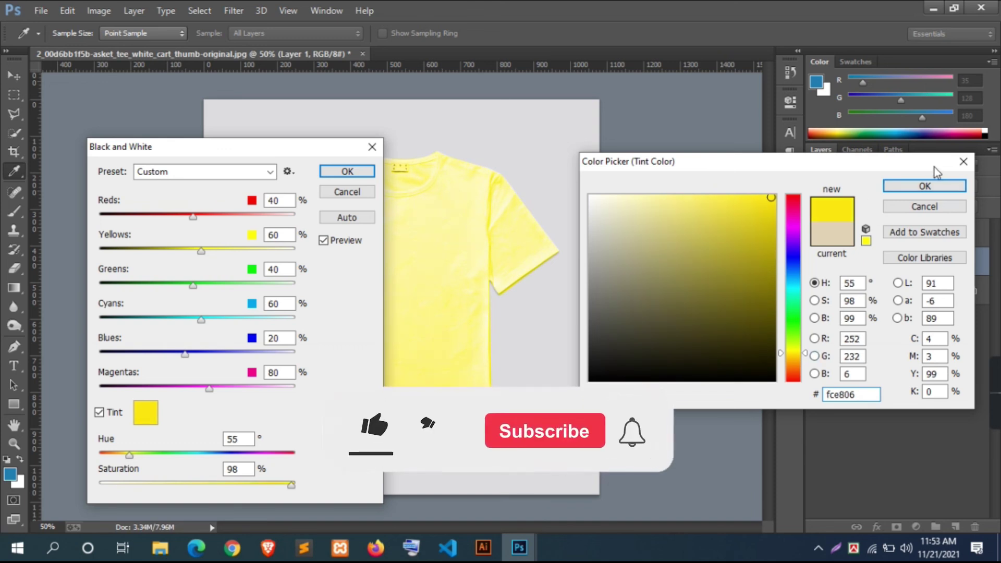
{"action": "left_click", "coordinate": [923, 189]}
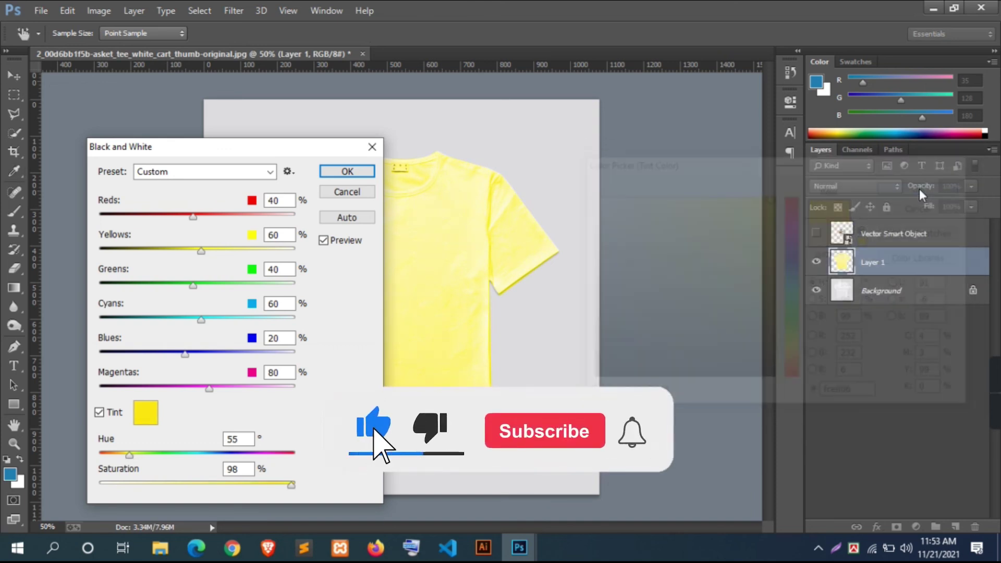
{"action": "left_click_drag", "start_coordinate": [202, 146], "coordinate": [756, 122]}
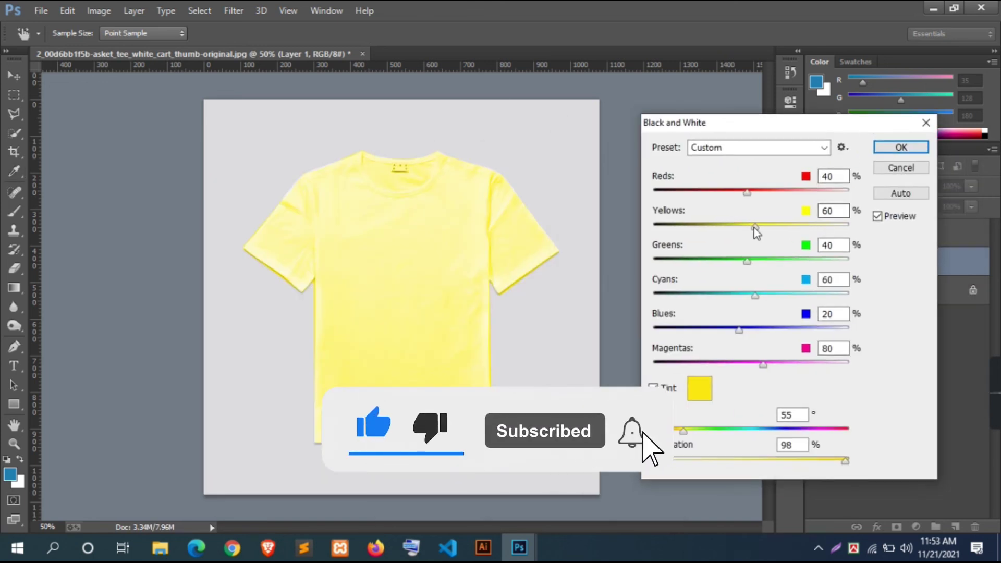
{"action": "left_click_drag", "start_coordinate": [751, 193], "coordinate": [676, 202]}
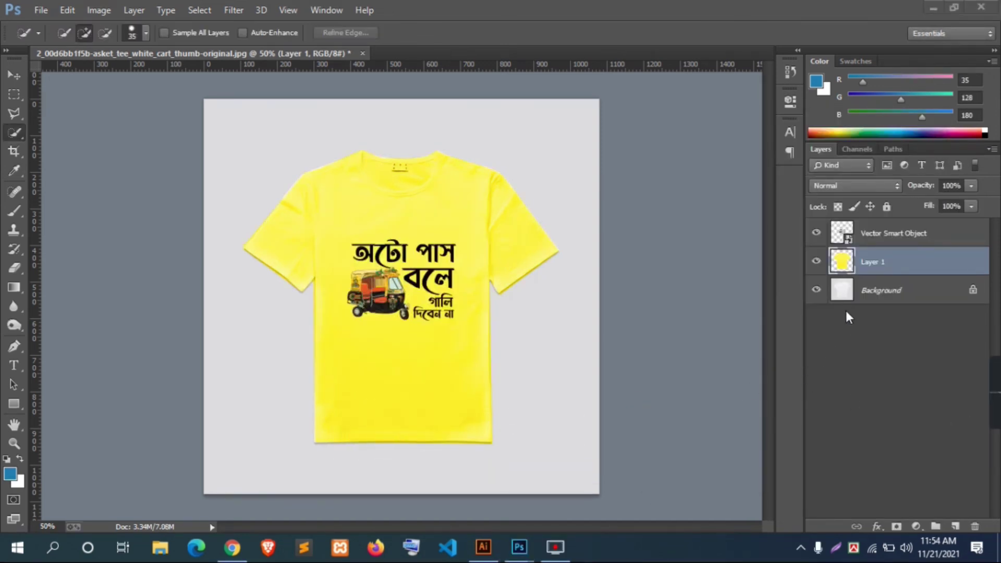
Step: Compare the shirt with and without the yellow Layer 1, and examine the auto-rickshaw and slogan print up close
{"action": "left_click", "coordinate": [817, 266]}
{"action": "left_click", "coordinate": [816, 261]}
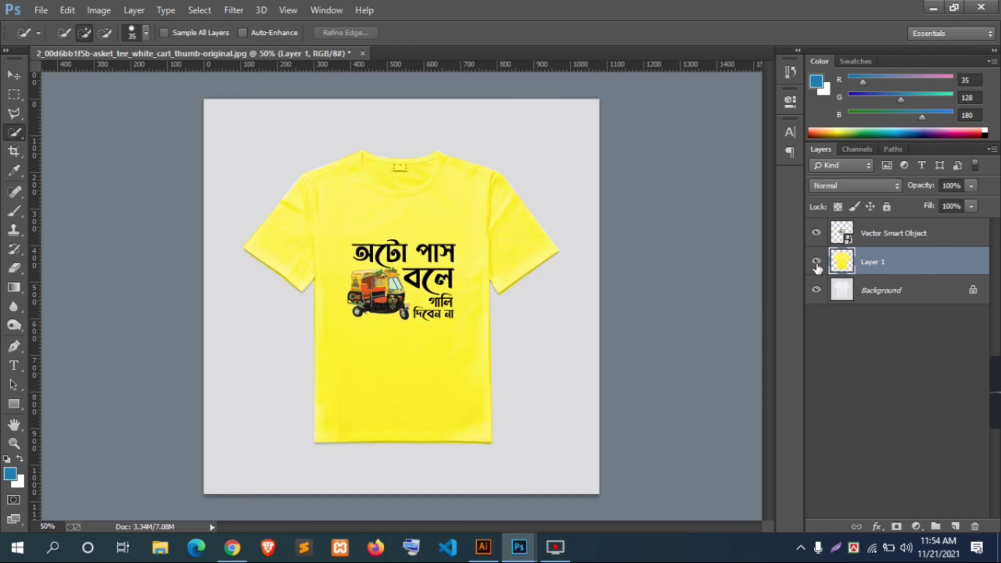
{"action": "key", "text": "ctrl+plus"}
{"action": "mouse_move", "coordinate": [386, 335]}
{"action": "left_mouse_down"}
{"action": "mouse_move", "coordinate": [453, 331]}
{"action": "mouse_move", "coordinate": [344, 377]}
{"action": "left_mouse_up"}
{"action": "key", "text": "ctrl+plus"}
{"action": "key", "text": "ctrl+plus"}
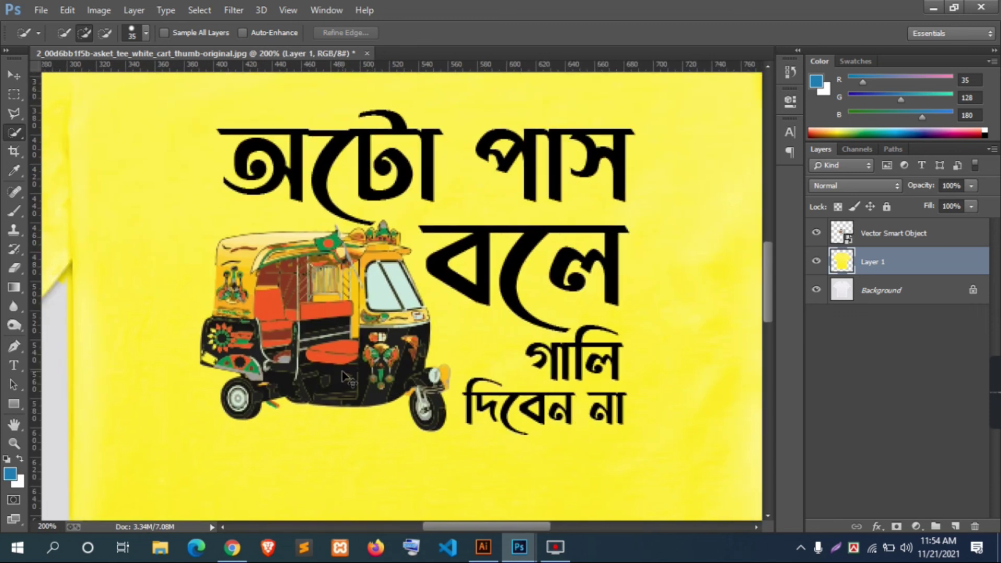
{"action": "key", "text": "ctrl+minus"}
{"action": "key", "text": "ctrl+minus"}
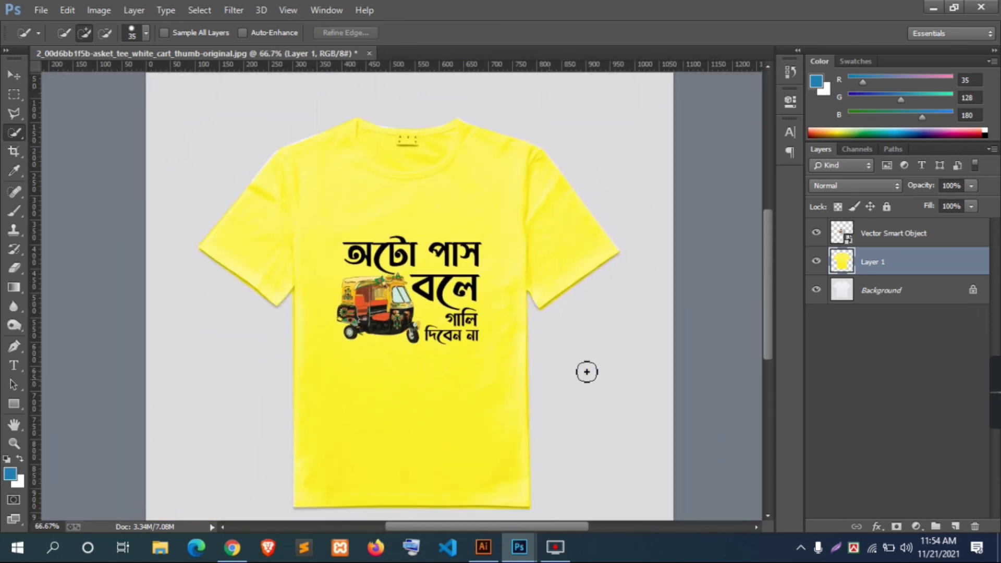
Step: Compare the white and yellow shirts with and without the print by toggling Layer 1 and Vector Smart Object, leaving both visible
{"action": "left_click", "coordinate": [816, 261]}
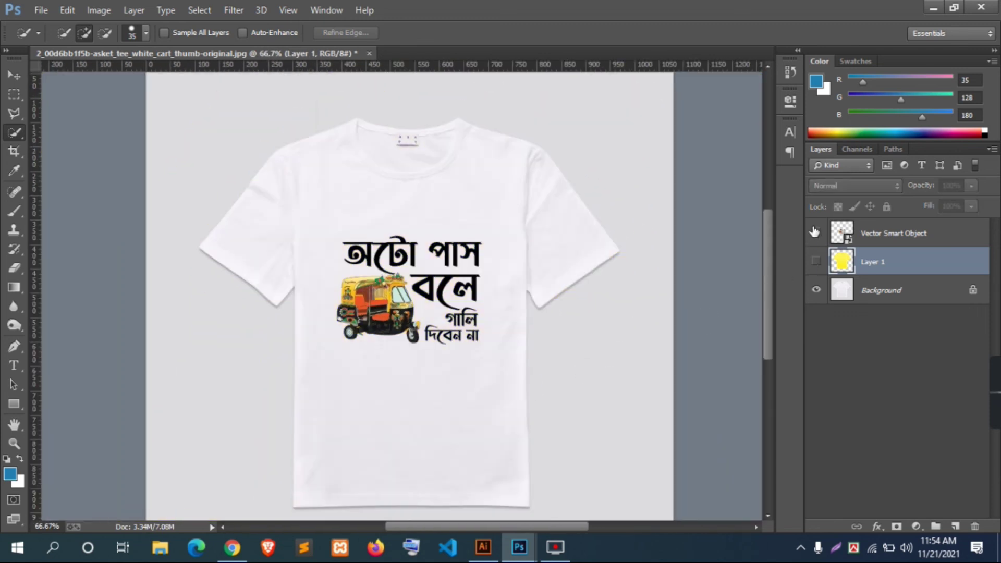
{"action": "left_click", "coordinate": [815, 231]}
{"action": "left_click", "coordinate": [816, 261]}
{"action": "left_click", "coordinate": [816, 232]}
{"action": "left_click", "coordinate": [816, 261]}
{"action": "left_click", "coordinate": [816, 261]}
{"action": "key", "text": "ctrl+minus"}
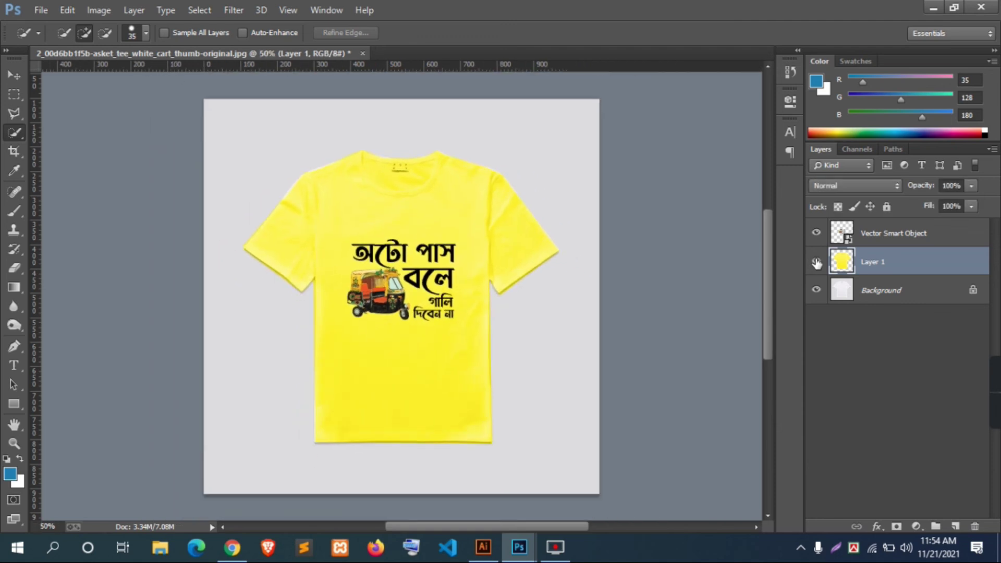